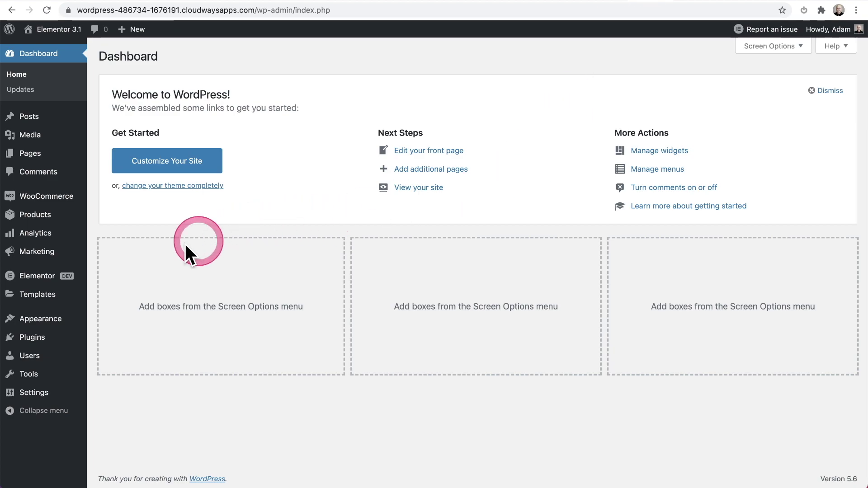
Create a new landing page from the 'Online Course: UI/UX Fundamentals' library template
{"action": "mouse_move", "coordinate": [40, 297]}
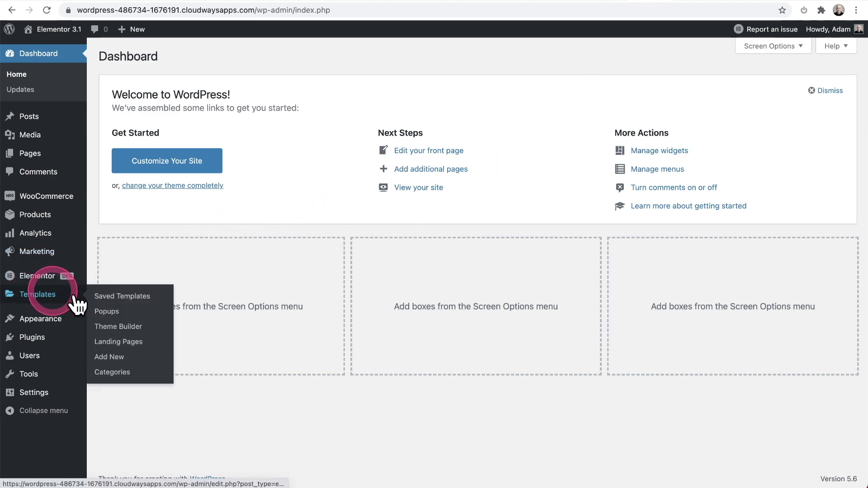
{"action": "left_click", "coordinate": [102, 343]}
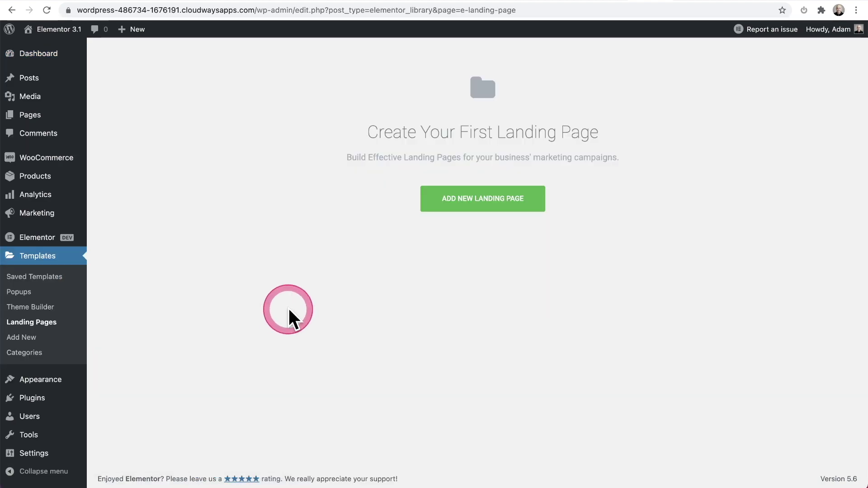
{"action": "left_click", "coordinate": [526, 195]}
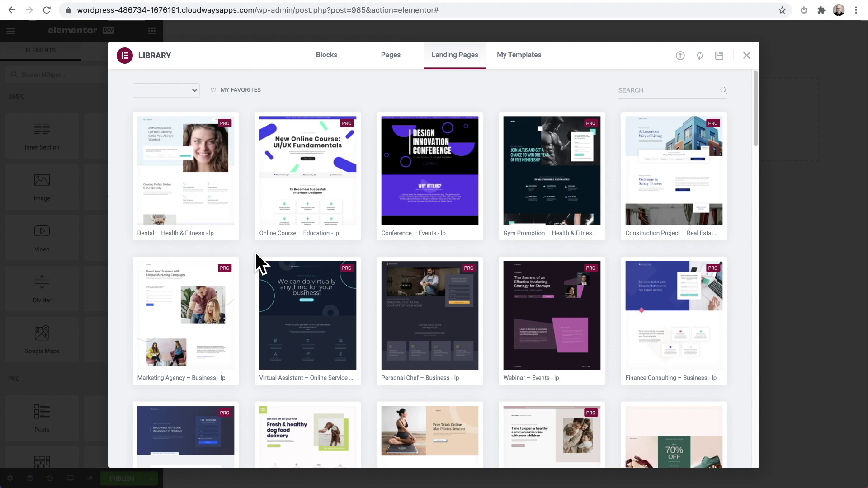
{"action": "left_click", "coordinate": [280, 232]}
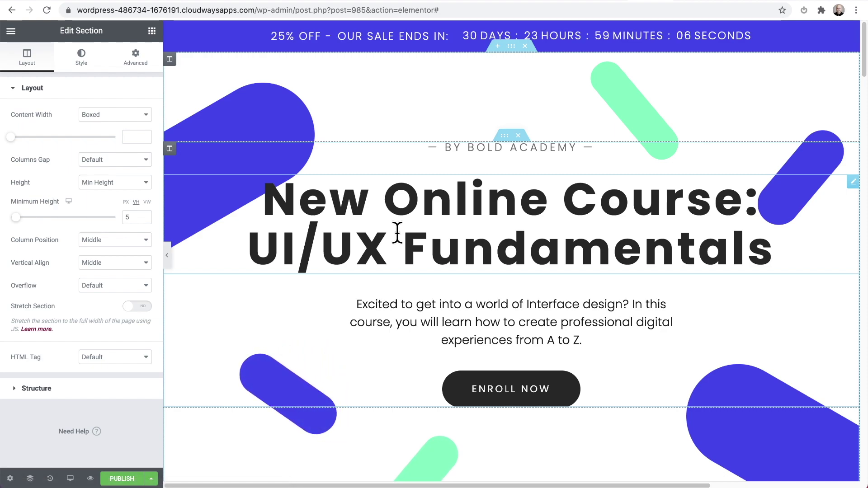
Publish the landing page and exit the editor to its WordPress admin screen
{"action": "left_click", "coordinate": [119, 478]}
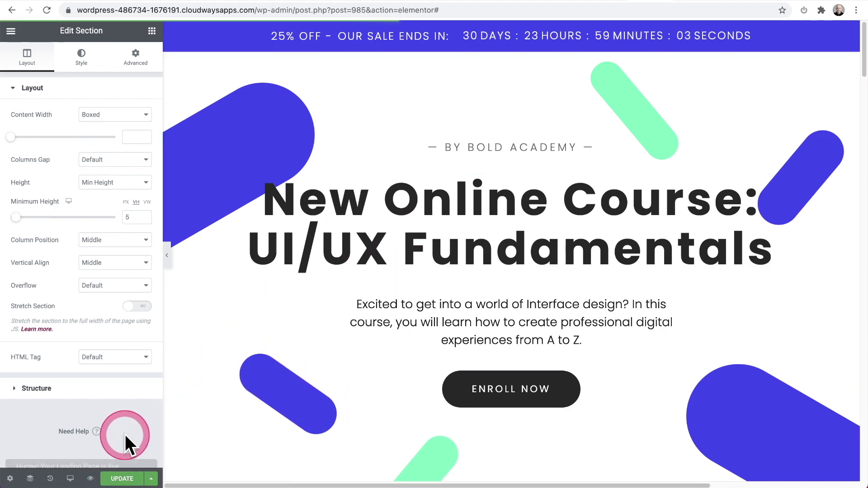
{"action": "left_click", "coordinate": [13, 32]}
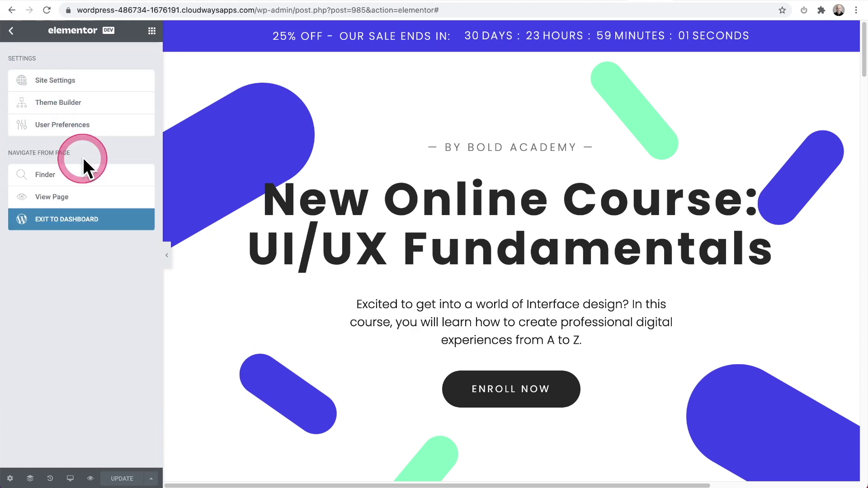
{"action": "left_click", "coordinate": [85, 219]}
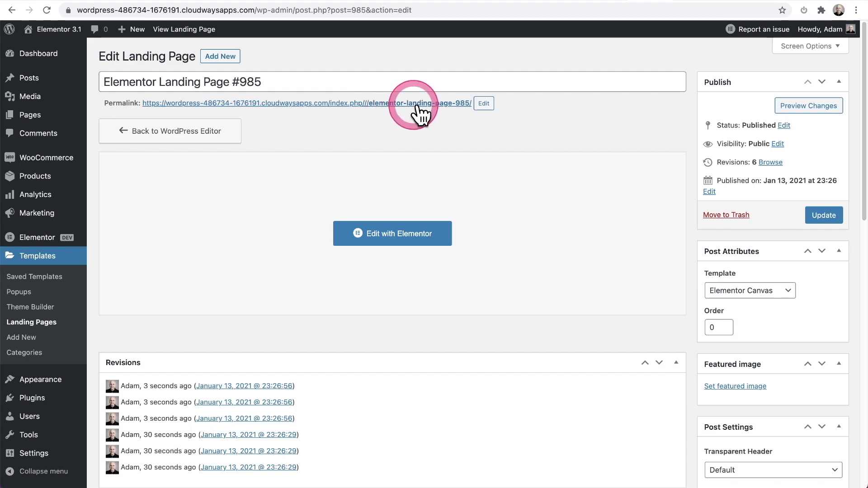
Retitle the page 'My Landing Page', set its slug to my-landing-page, and update it
{"action": "double_click", "coordinate": [275, 82]}
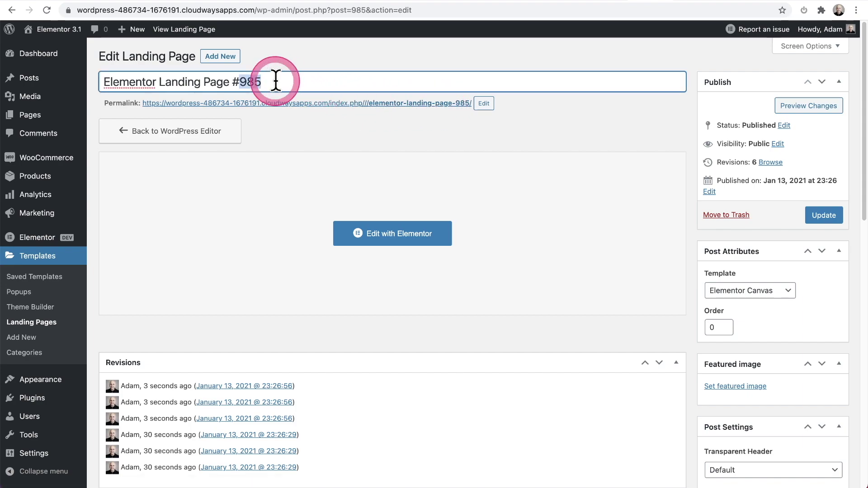
{"action": "triple_click", "coordinate": [275, 81]}
{"action": "type", "text": "My Landing Page"}
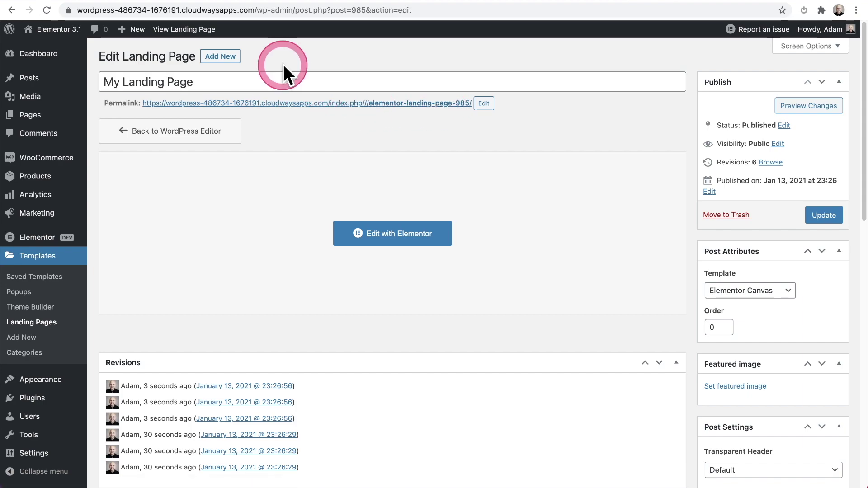
{"action": "left_click", "coordinate": [484, 104]}
{"action": "triple_click", "coordinate": [473, 105]}
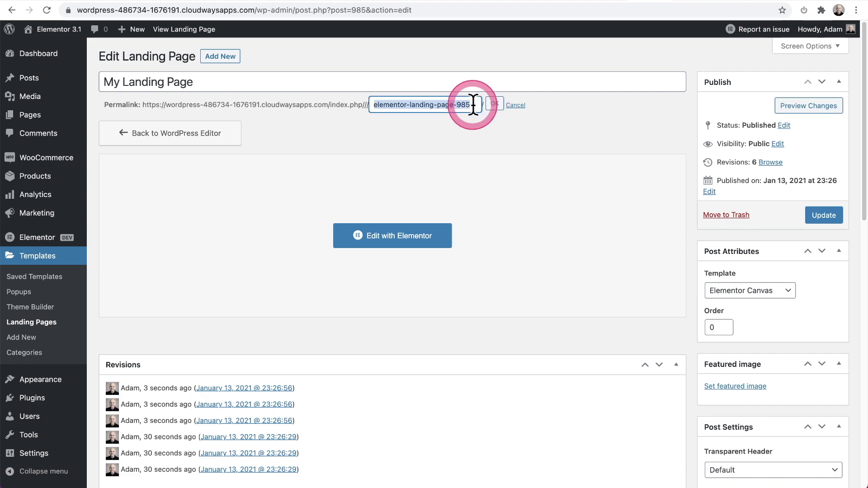
{"action": "type", "text": "My Landing Page"}
{"action": "key", "text": "Return"}
{"action": "left_click", "coordinate": [827, 216]}
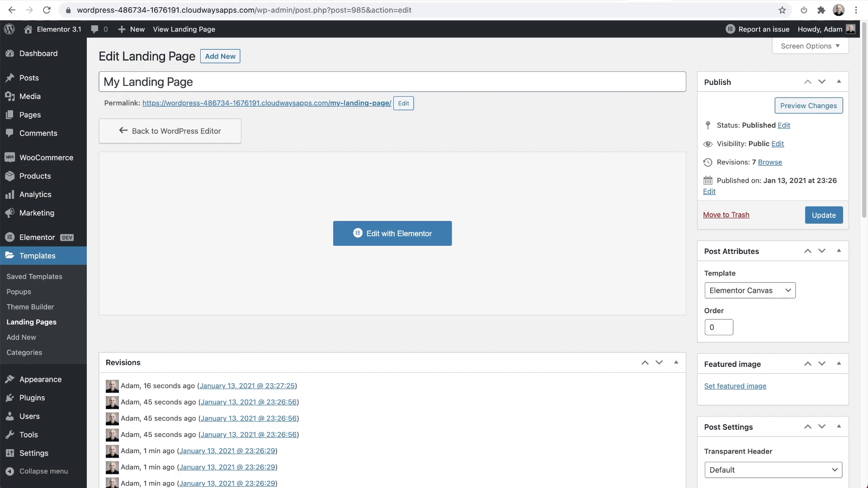
{"action": "left_click", "coordinate": [344, 144]}
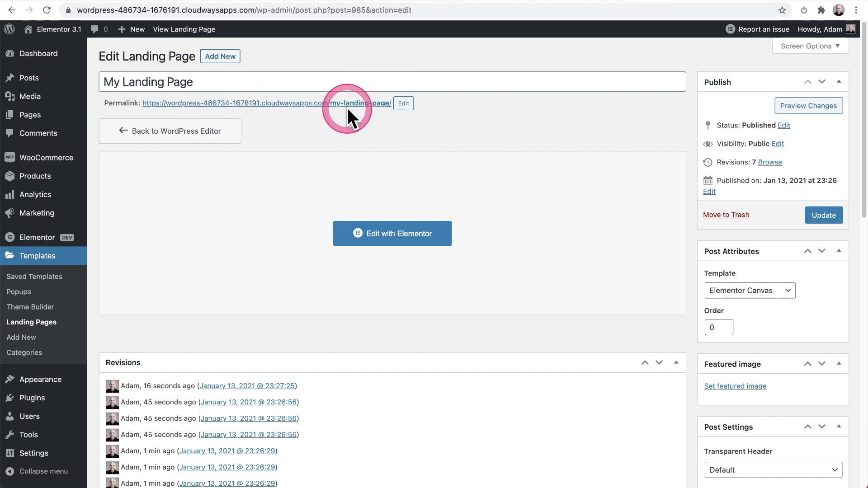
View the landing page at its new my-landing-page permalink
{"action": "left_click", "coordinate": [331, 106]}
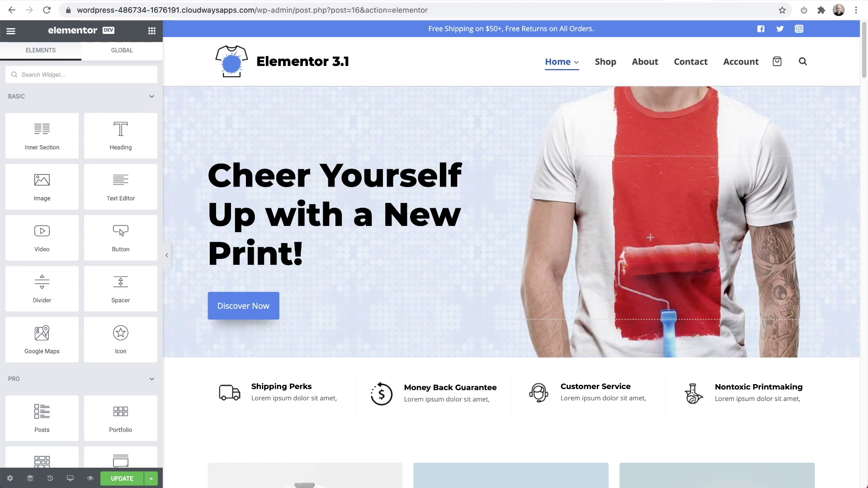
Search widgets for 'ani' and drop an Animated Headline at the top of the hero
{"action": "left_click", "coordinate": [87, 75]}
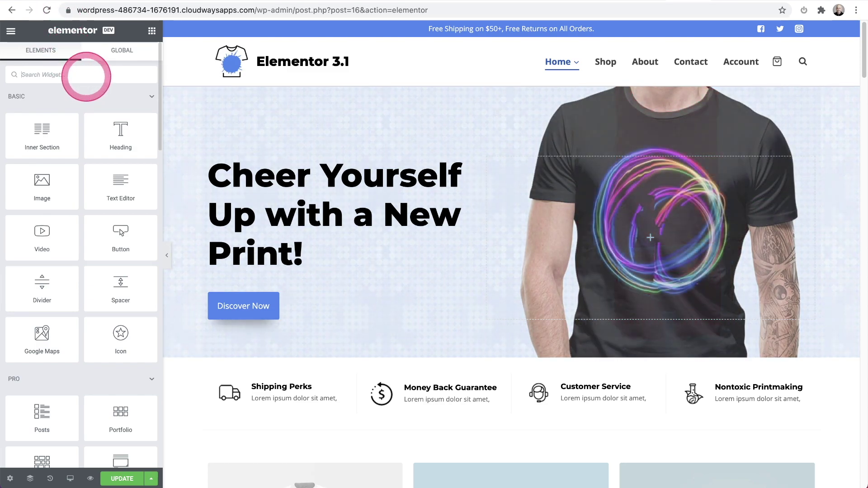
{"action": "type", "text": "ani"}
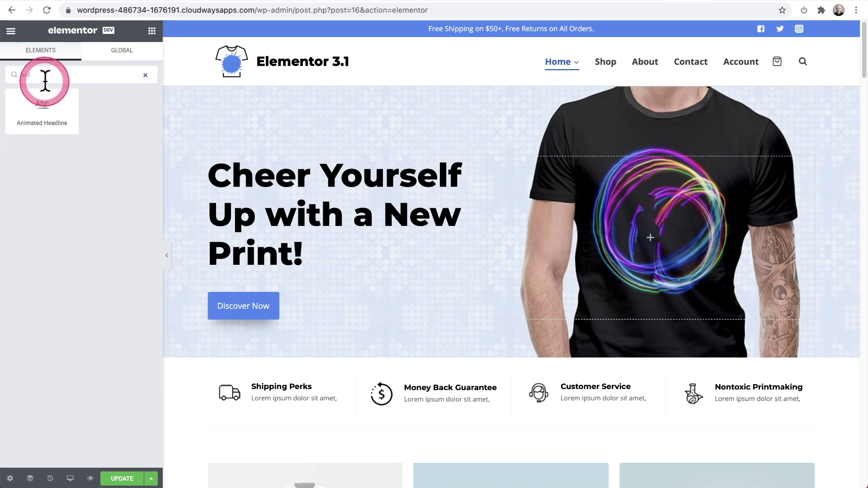
{"action": "left_click_drag", "start_coordinate": [39, 111], "coordinate": [323, 165]}
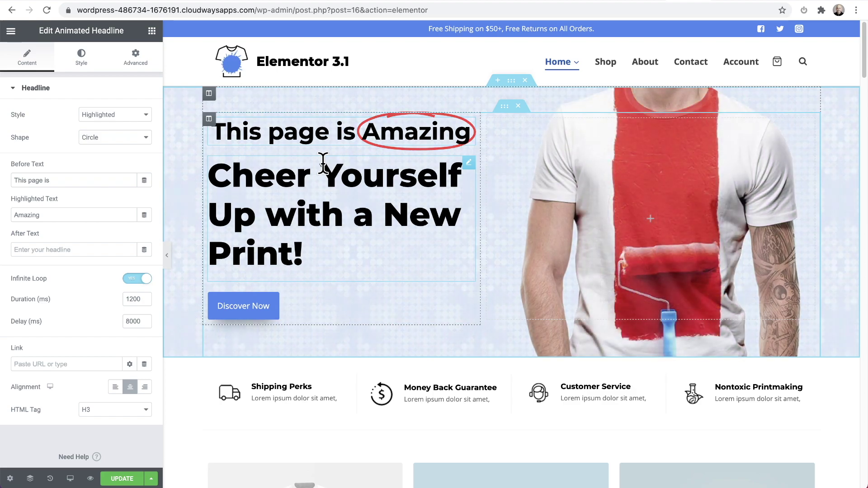
{"action": "left_click", "coordinate": [303, 143]}
{"action": "mouse_move", "coordinate": [304, 143]}
{"action": "left_mouse_down"}
{"action": "mouse_move", "coordinate": [301, 131]}
{"action": "mouse_move", "coordinate": [38, 112]}
{"action": "mouse_move", "coordinate": [83, 127]}
{"action": "left_mouse_up"}
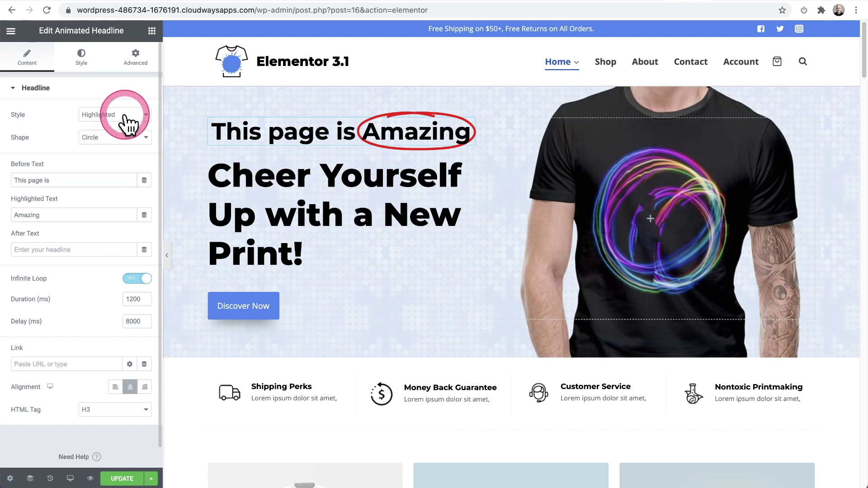
Try the Rotating style, then return the headline to circled Highlighted and adjust animation duration
{"action": "left_click", "coordinate": [126, 116]}
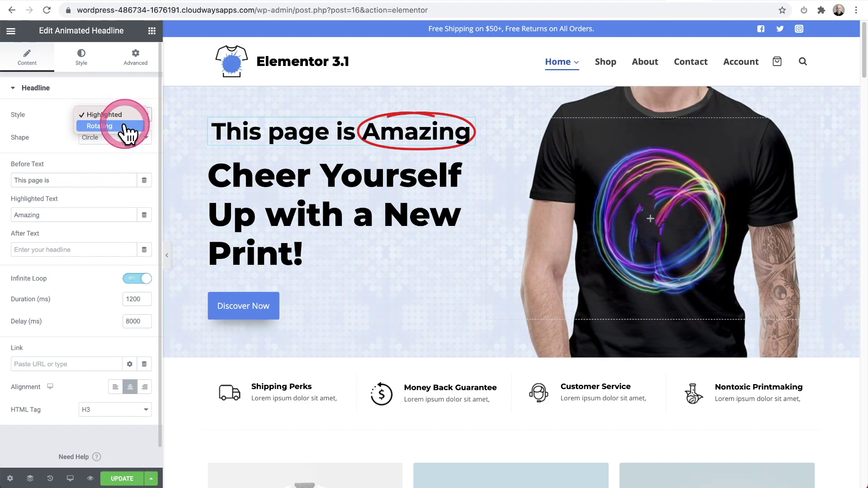
{"action": "left_click", "coordinate": [33, 121]}
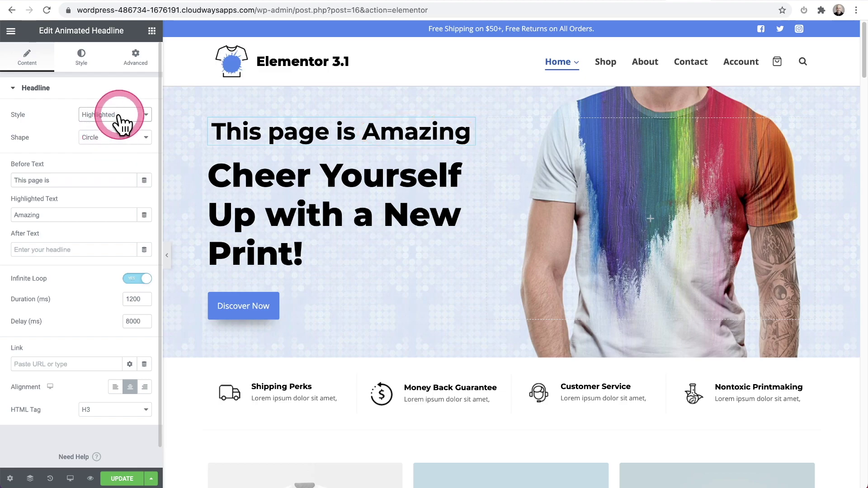
{"action": "left_click", "coordinate": [115, 115]}
{"action": "left_click", "coordinate": [118, 126]}
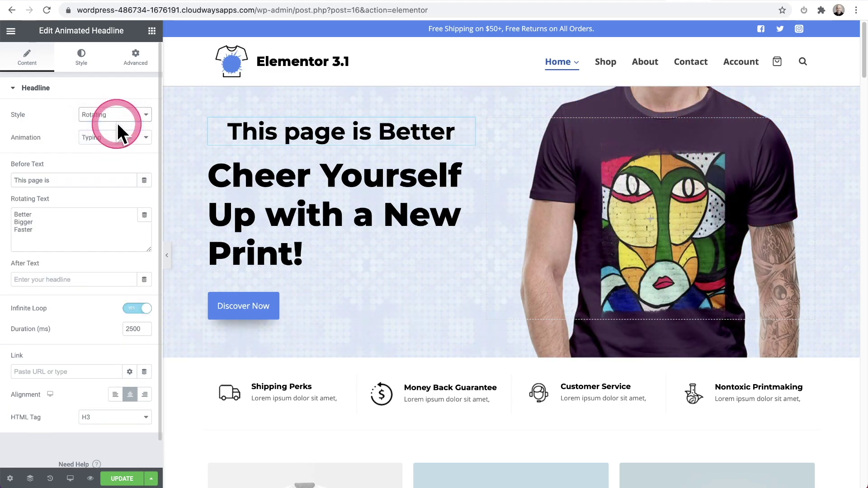
{"action": "left_click", "coordinate": [118, 122]}
{"action": "left_click", "coordinate": [116, 108]}
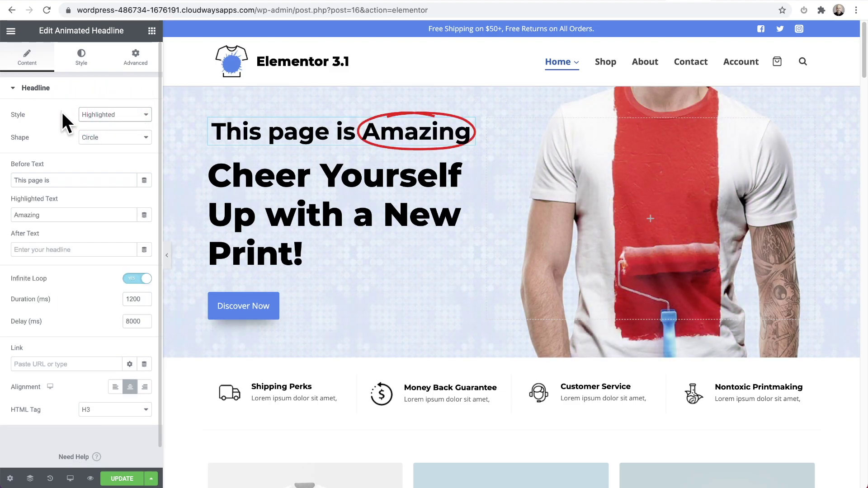
{"action": "left_click", "coordinate": [66, 136]}
{"action": "left_click", "coordinate": [31, 278]}
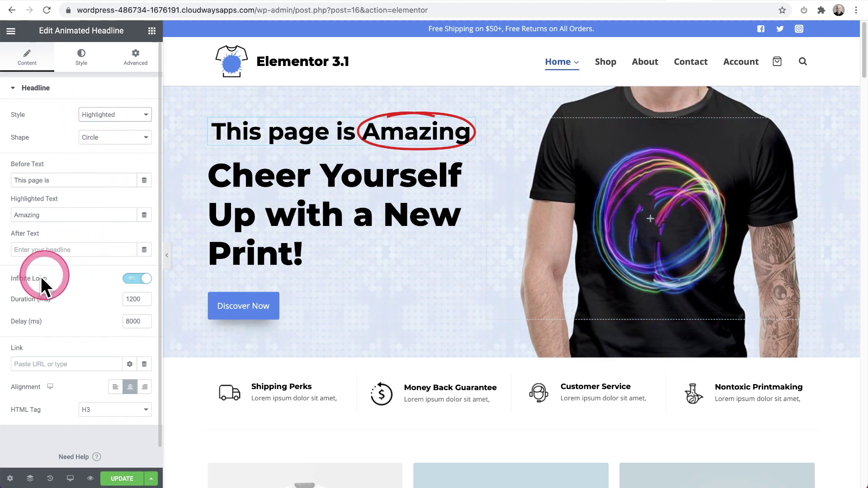
{"action": "left_click", "coordinate": [28, 299]}
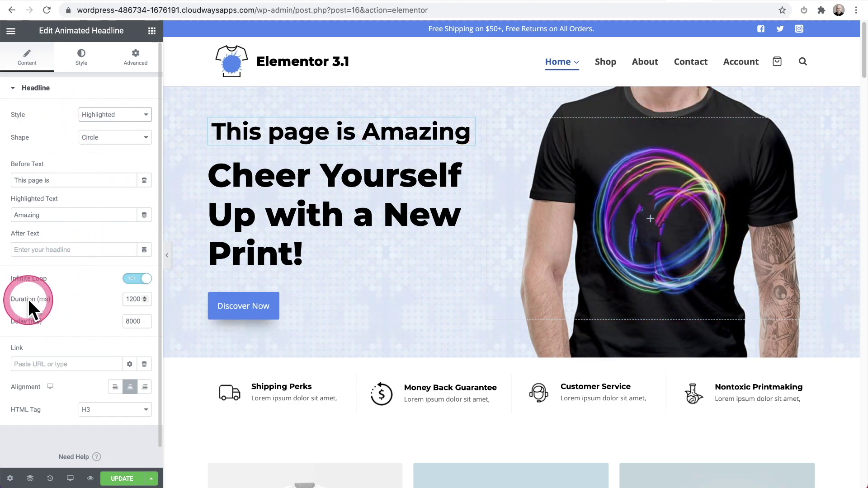
{"action": "left_click", "coordinate": [36, 302]}
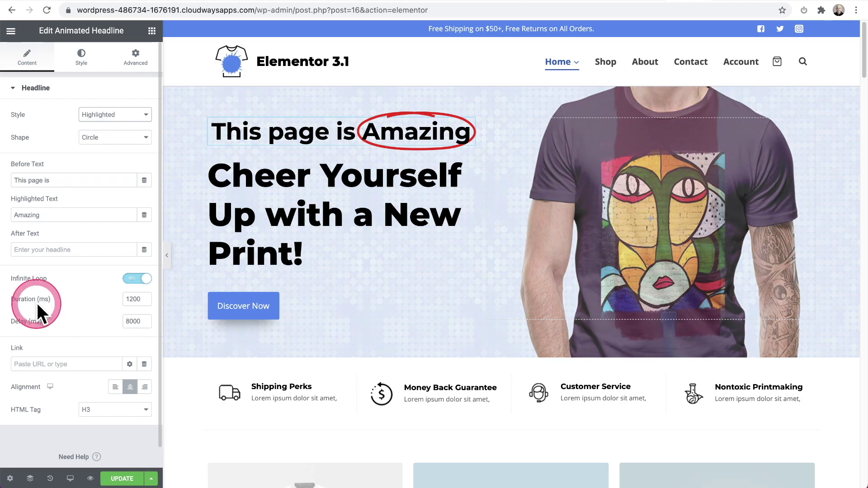
Show the animated headline's Style settings and expand the Headline text section
{"action": "left_click", "coordinate": [82, 64]}
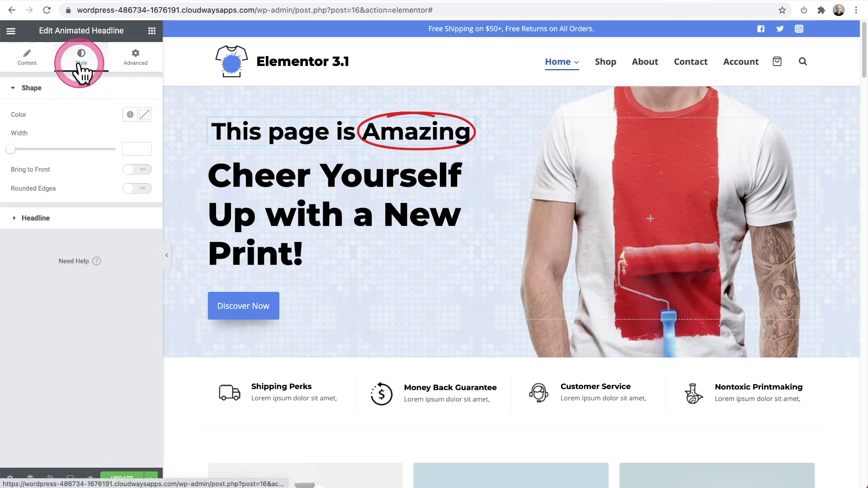
{"action": "left_click", "coordinate": [43, 220]}
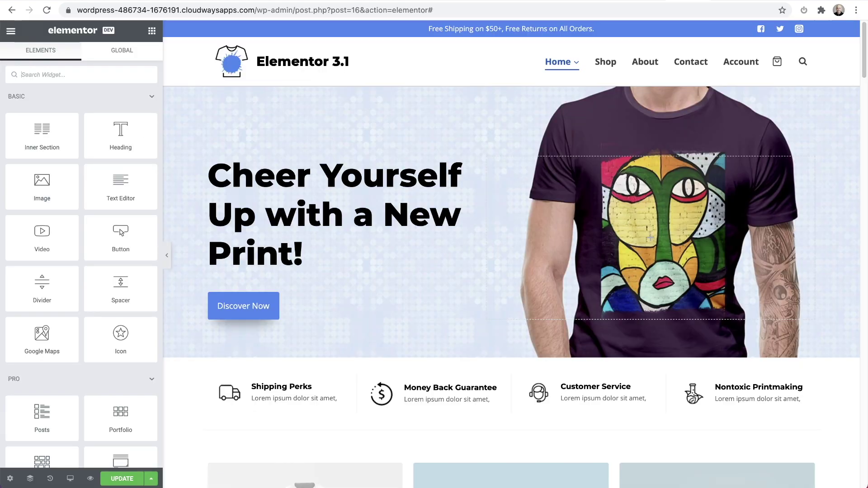
Search widgets for 'code' and place a Code Highlight below the Features Products intro
{"action": "scroll", "coordinate": [367, 154], "scroll_direction": "down", "scroll_amount": 20}
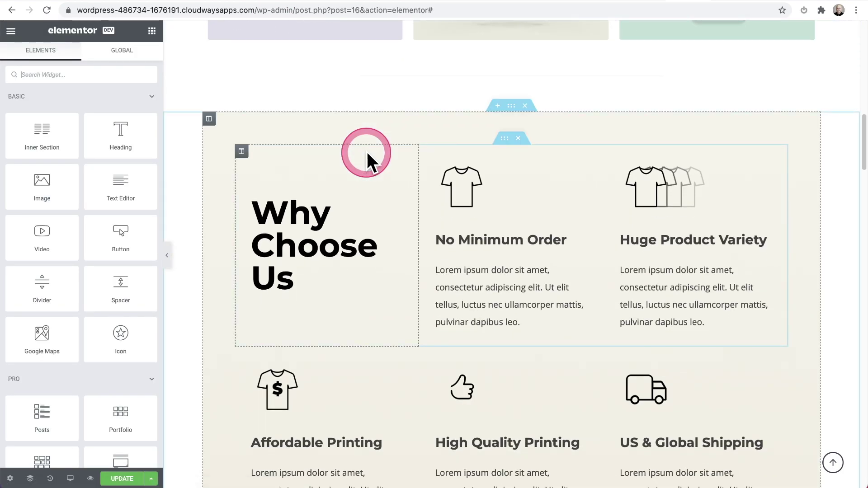
{"action": "scroll", "coordinate": [367, 153], "scroll_direction": "down", "scroll_amount": 8}
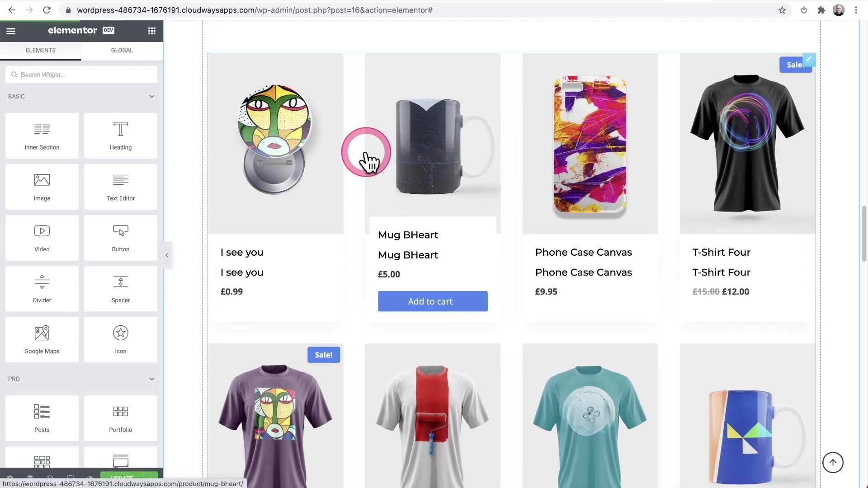
{"action": "scroll", "coordinate": [367, 154], "scroll_direction": "up", "scroll_amount": 3}
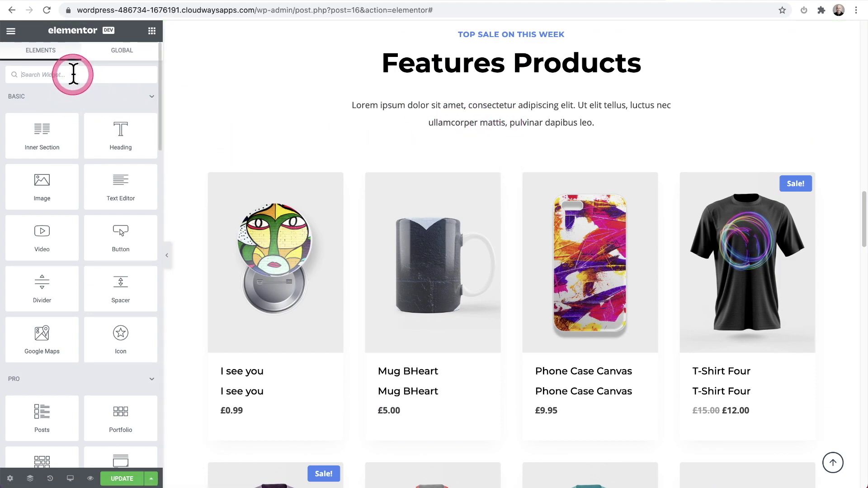
{"action": "type", "text": "cde"}
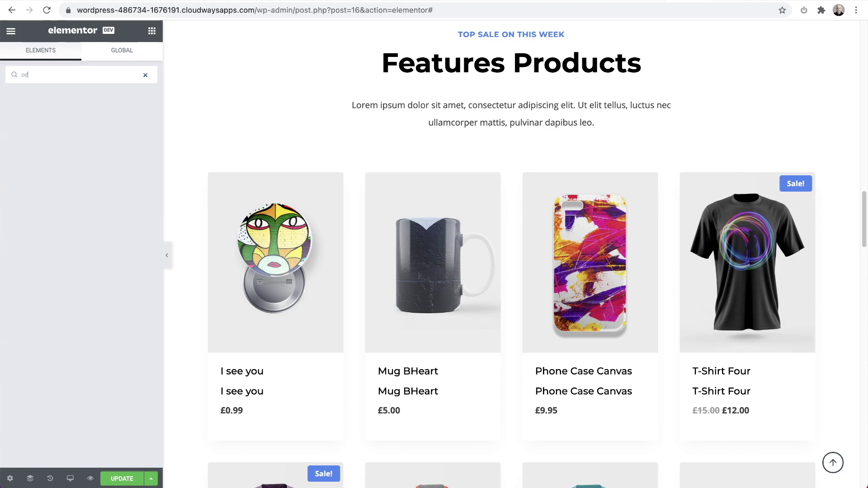
{"action": "key", "text": "BackSpace"}
{"action": "key", "text": "BackSpace"}
{"action": "type", "text": "ode"}
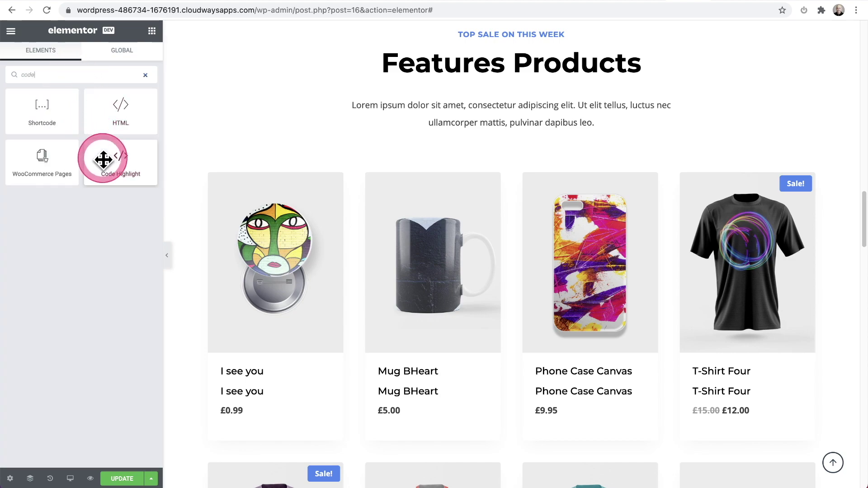
{"action": "left_click_drag", "start_coordinate": [107, 169], "coordinate": [469, 135]}
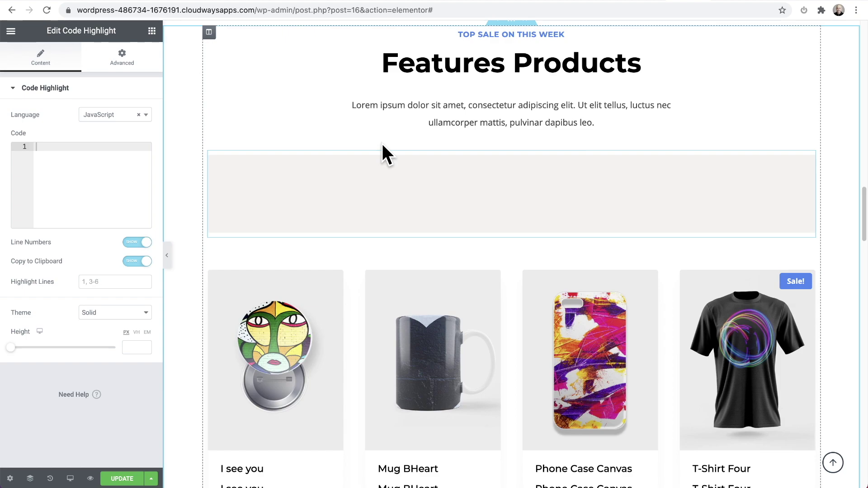
Paste the sample code 'This is my code :-)' into the Code Highlight editor
{"action": "left_click", "coordinate": [378, 145]}
{"action": "left_click", "coordinate": [36, 147]}
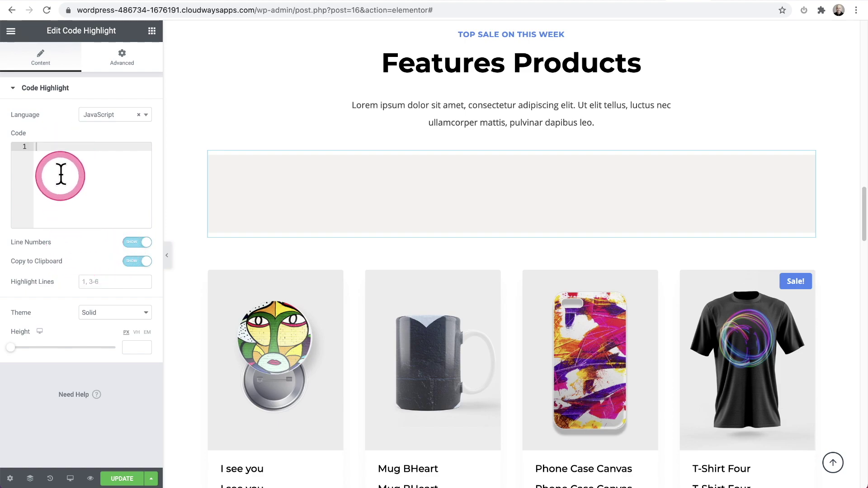
{"action": "type", "text": "This is my code :-)"}
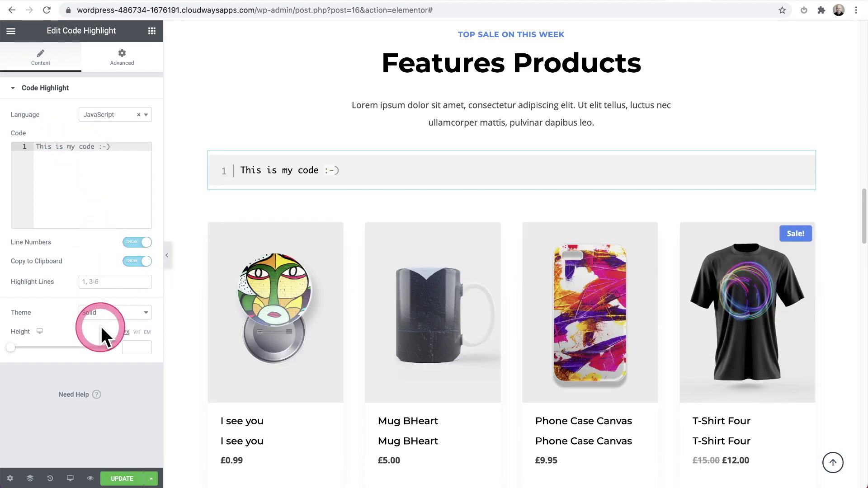
{"action": "left_click", "coordinate": [151, 117]}
{"action": "left_click", "coordinate": [92, 145]}
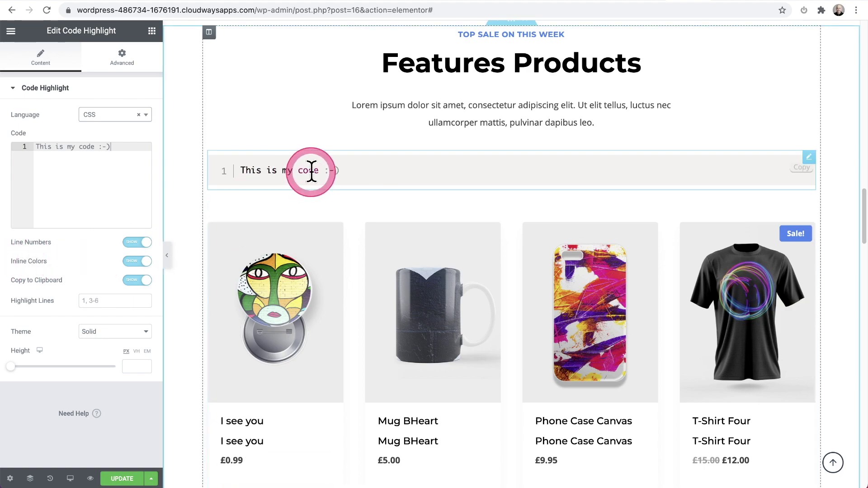
{"action": "left_click", "coordinate": [149, 117]}
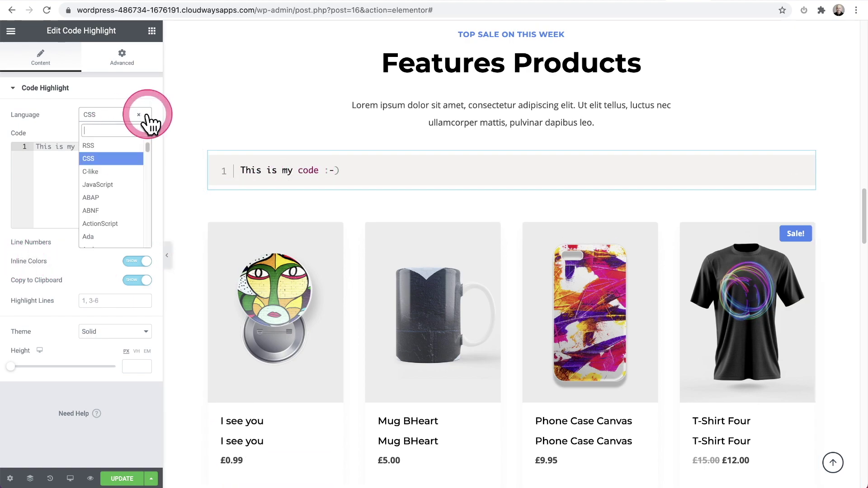
{"action": "left_click", "coordinate": [99, 186]}
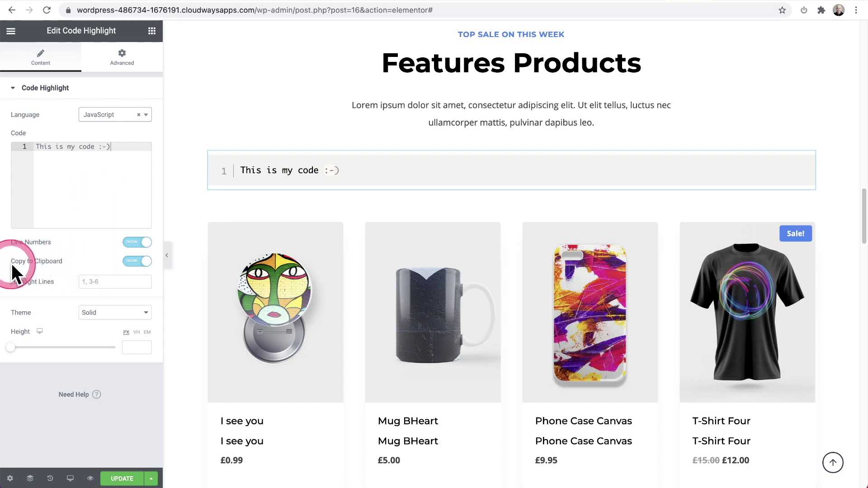
{"action": "mouse_move", "coordinate": [419, 186]}
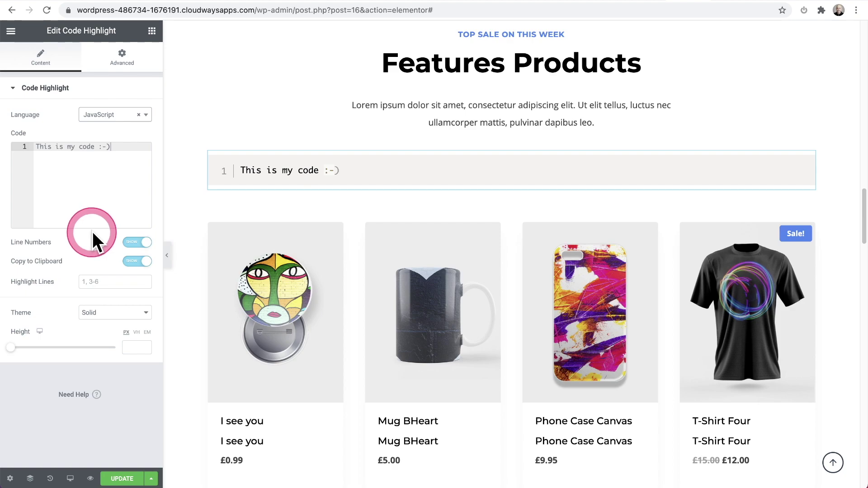
{"action": "left_click", "coordinate": [119, 313]}
{"action": "left_click", "coordinate": [114, 324]}
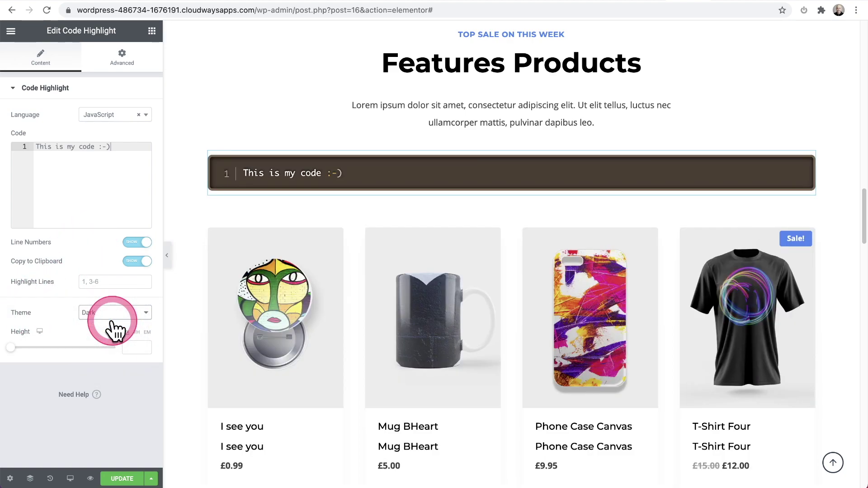
{"action": "left_click", "coordinate": [116, 316]}
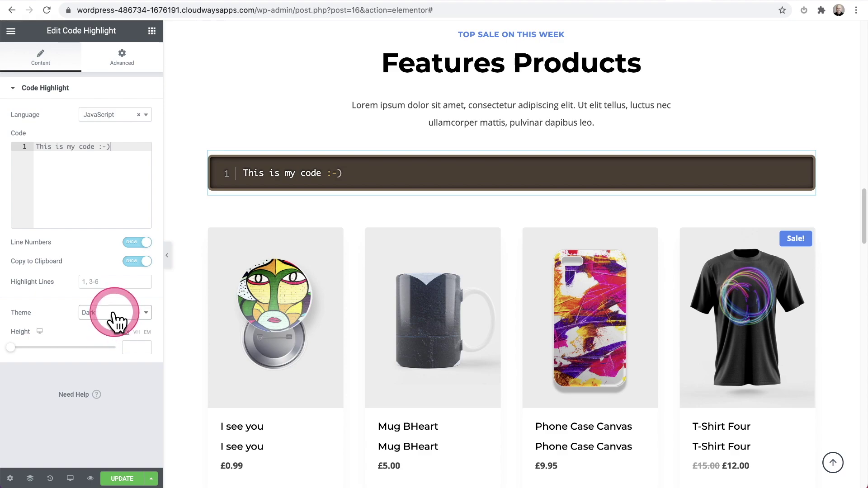
{"action": "left_click", "coordinate": [110, 327]}
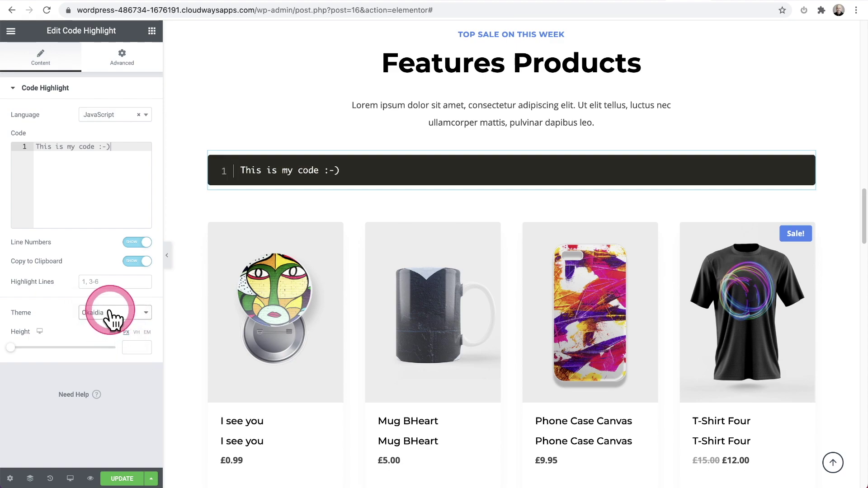
{"action": "left_click", "coordinate": [107, 320]}
{"action": "left_click", "coordinate": [108, 324]}
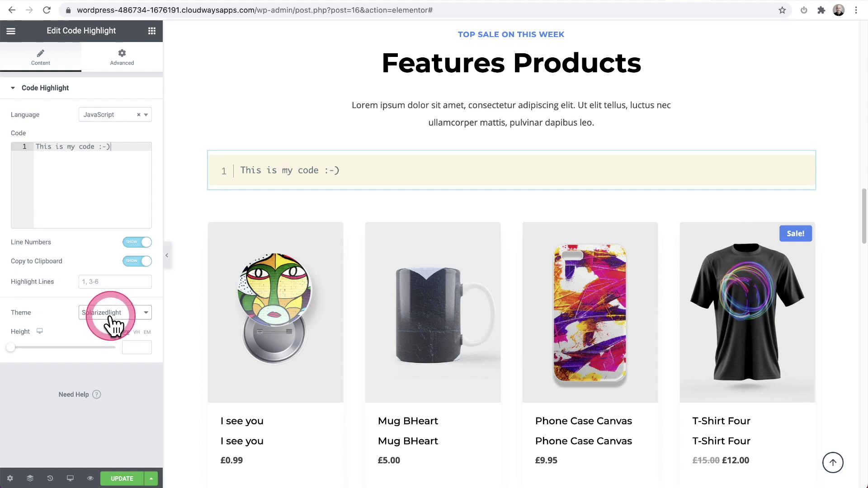
{"action": "left_click", "coordinate": [111, 319]}
{"action": "left_click", "coordinate": [110, 327]}
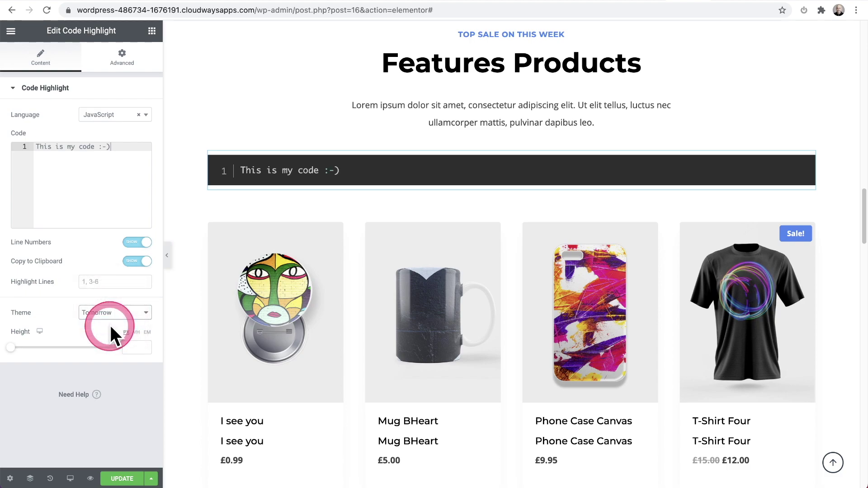
{"action": "left_click", "coordinate": [110, 321]}
{"action": "left_click", "coordinate": [111, 324]}
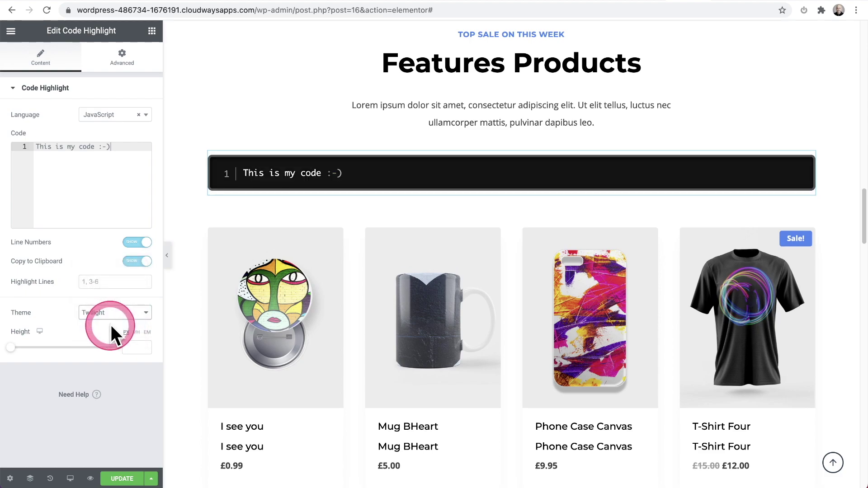
{"action": "left_click", "coordinate": [114, 322]}
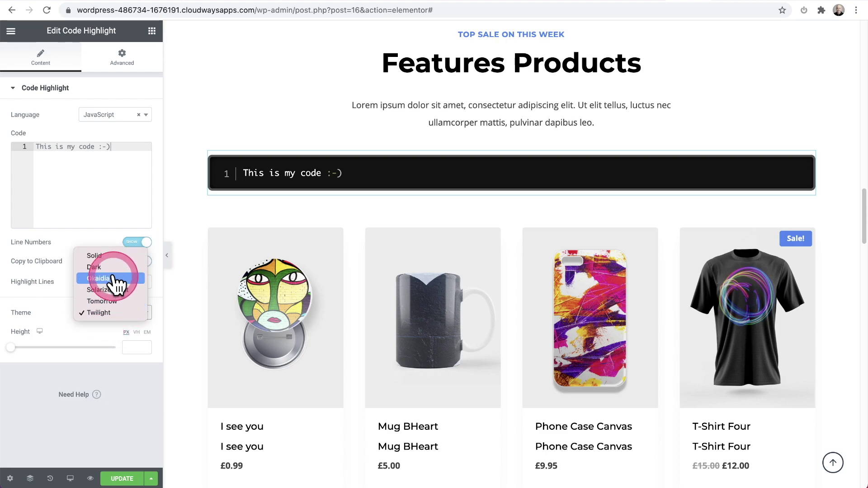
{"action": "left_click", "coordinate": [112, 255]}
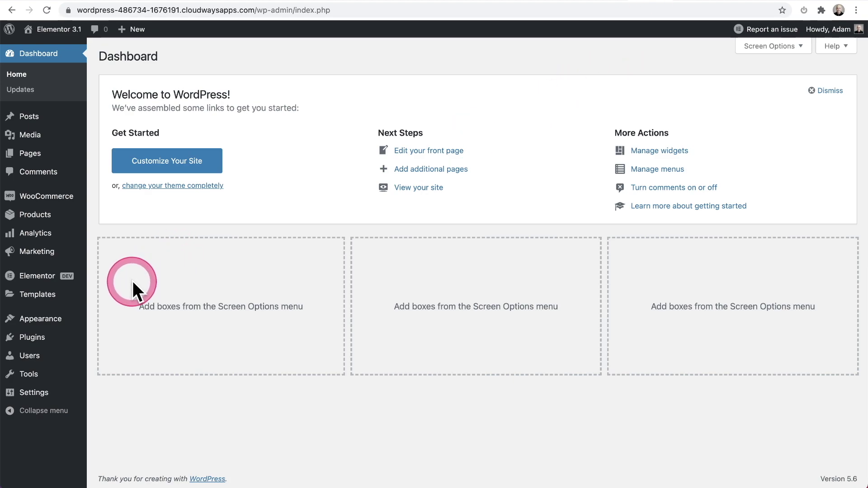
Go to Elementor's Custom Code page and start a blank new code snippet
{"action": "mouse_move", "coordinate": [42, 276]}
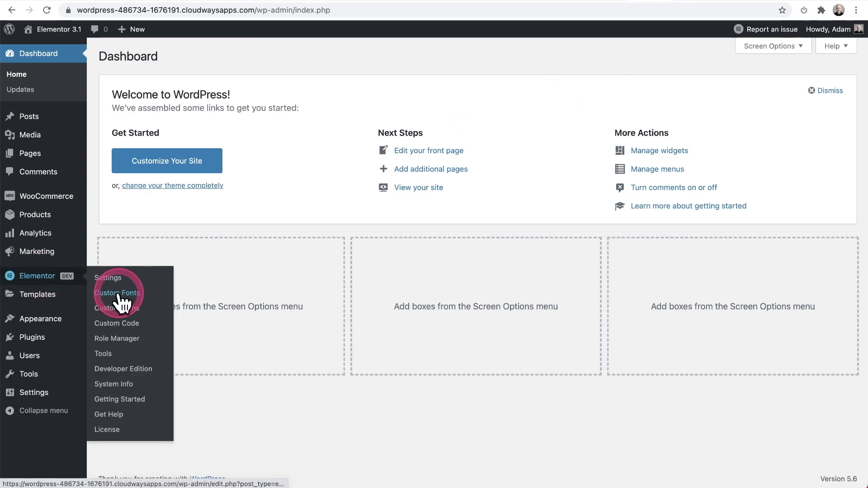
{"action": "left_click", "coordinate": [121, 324]}
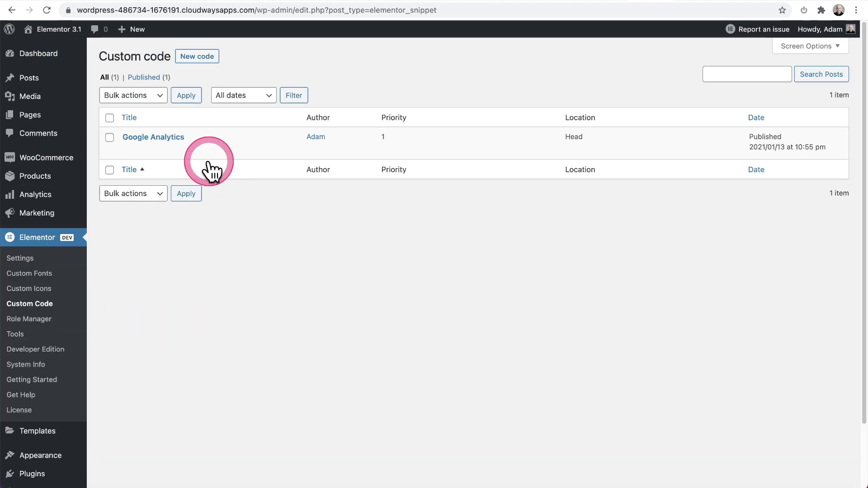
{"action": "left_click", "coordinate": [161, 144]}
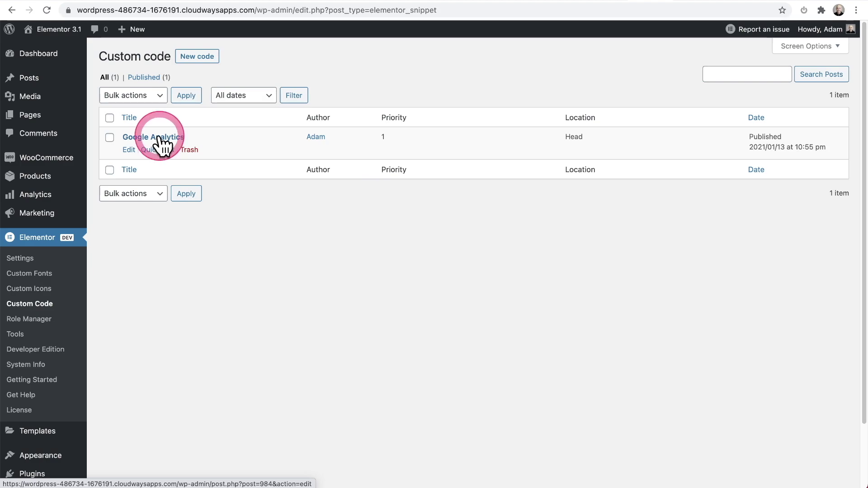
{"action": "left_click", "coordinate": [202, 57]}
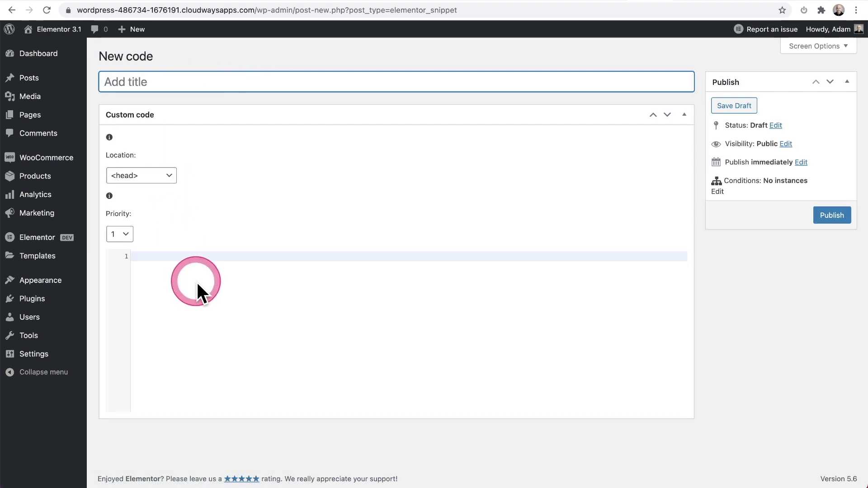
Keep the snippet's location as <head> and open its display Conditions panel
{"action": "left_click", "coordinate": [198, 284]}
{"action": "left_click", "coordinate": [162, 174]}
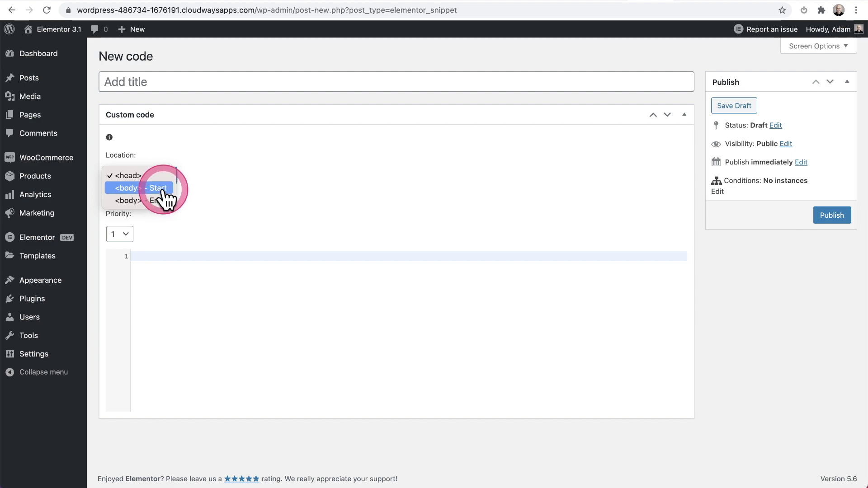
{"action": "left_click", "coordinate": [224, 228]}
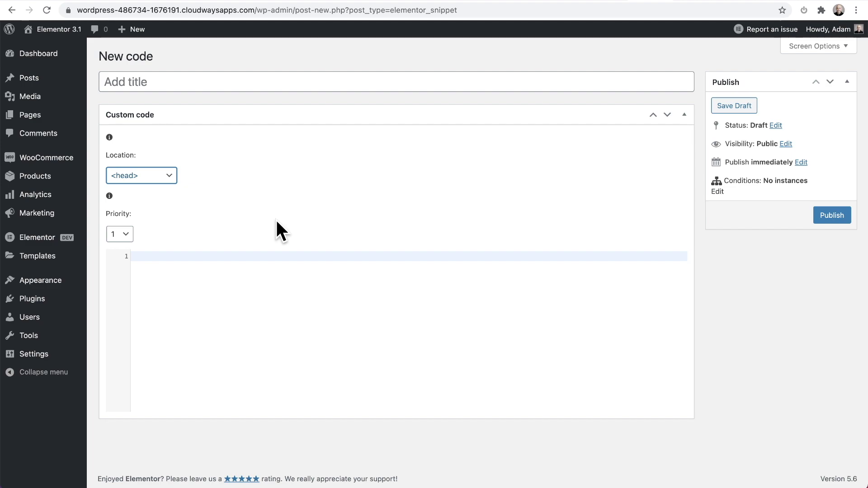
{"action": "left_click", "coordinate": [739, 181]}
{"action": "left_click", "coordinate": [719, 185]}
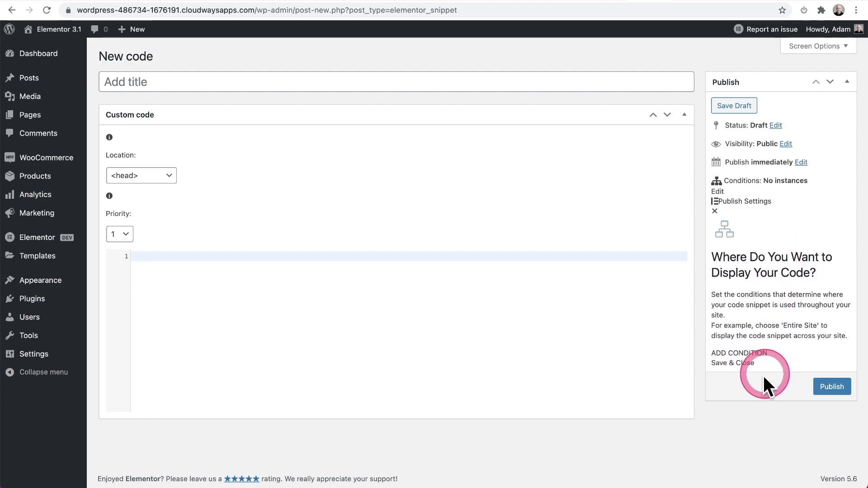
Add an Include condition applying the snippet to the Entire Site
{"action": "left_click", "coordinate": [737, 353]}
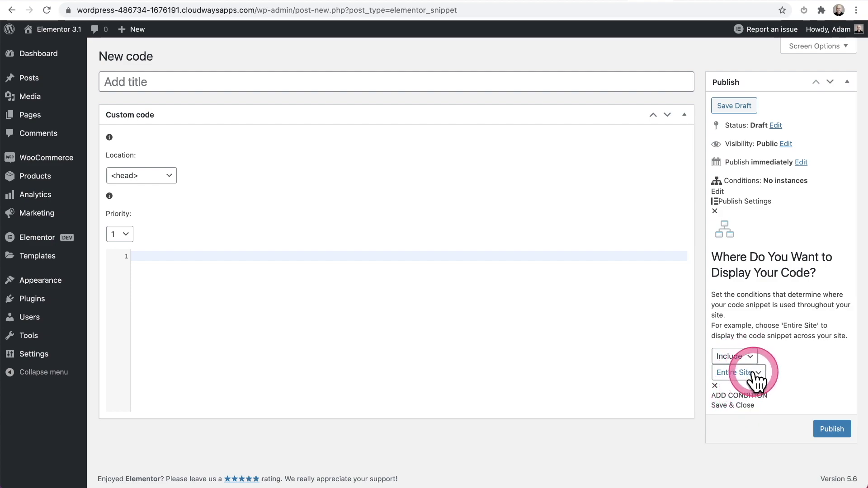
{"action": "left_click", "coordinate": [753, 375]}
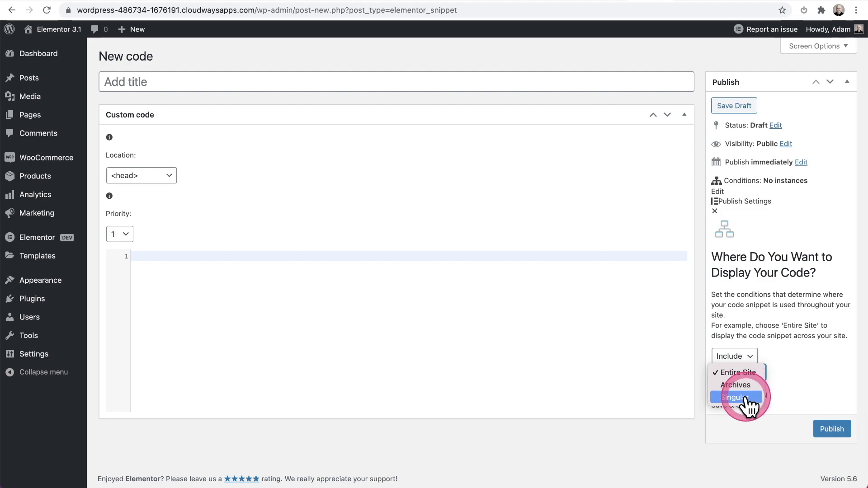
{"action": "left_click", "coordinate": [794, 366]}
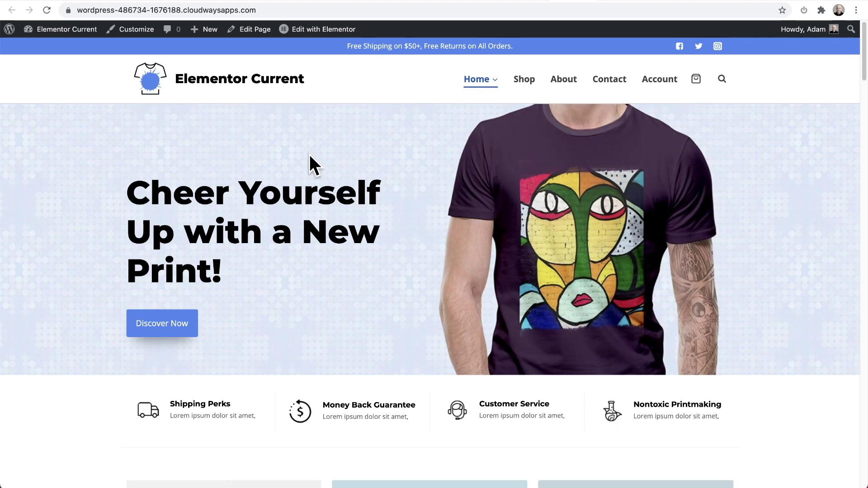
Switch to the browser tab with the Elementor 3.1 site's homepage
{"action": "left_click", "coordinate": [290, 193]}
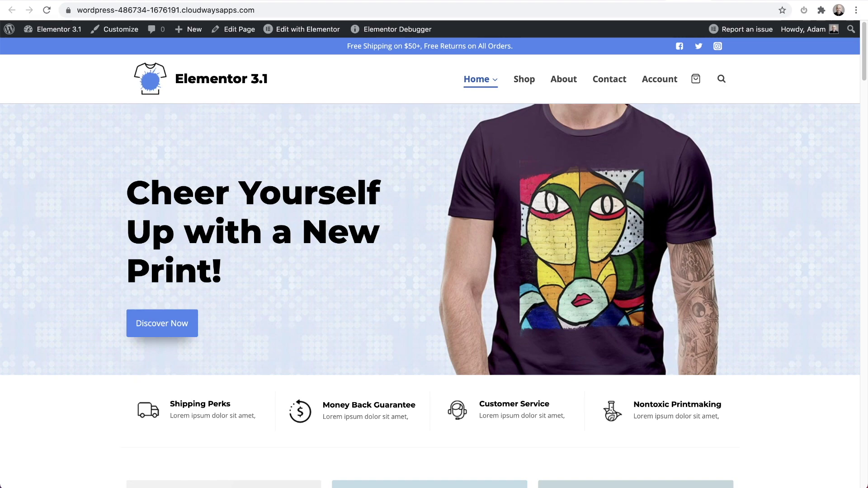
Scroll through the Elementor 3.1 homepage down to the footer and back up
{"action": "left_click", "coordinate": [270, 82]}
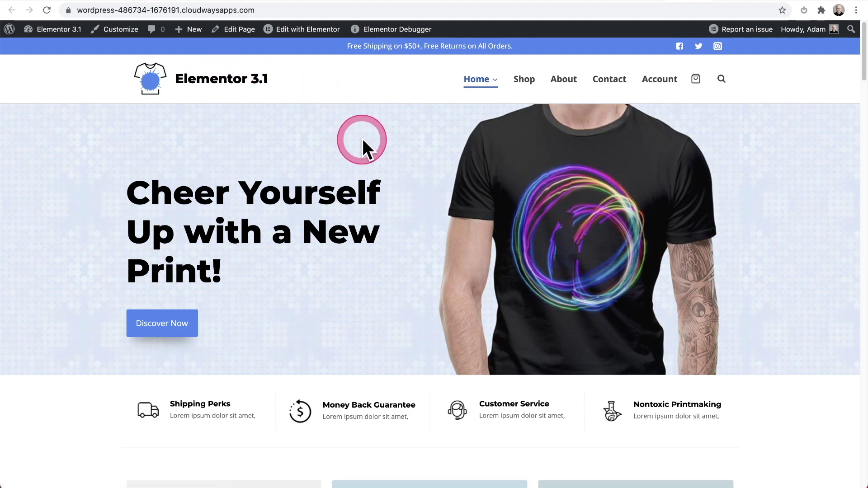
{"action": "scroll", "coordinate": [364, 140], "scroll_direction": "down", "scroll_amount": 2}
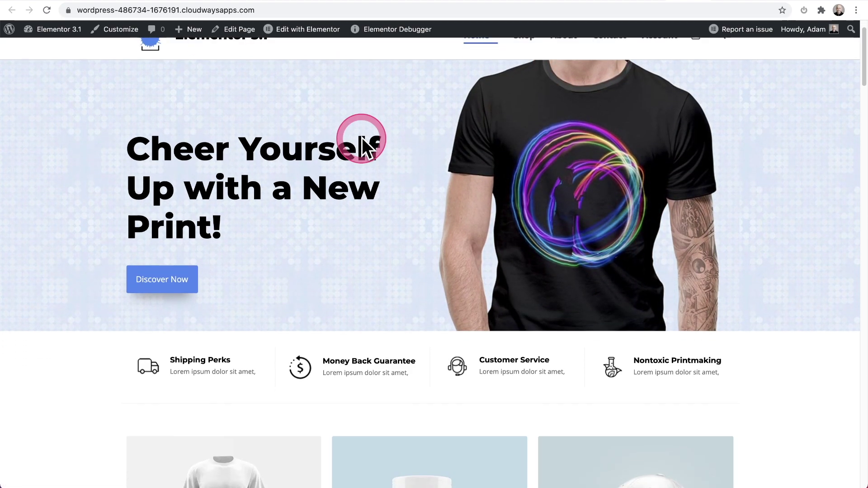
{"action": "scroll", "coordinate": [379, 138], "scroll_direction": "up", "scroll_amount": 1}
{"action": "scroll", "coordinate": [389, 146], "scroll_direction": "down", "scroll_amount": 8}
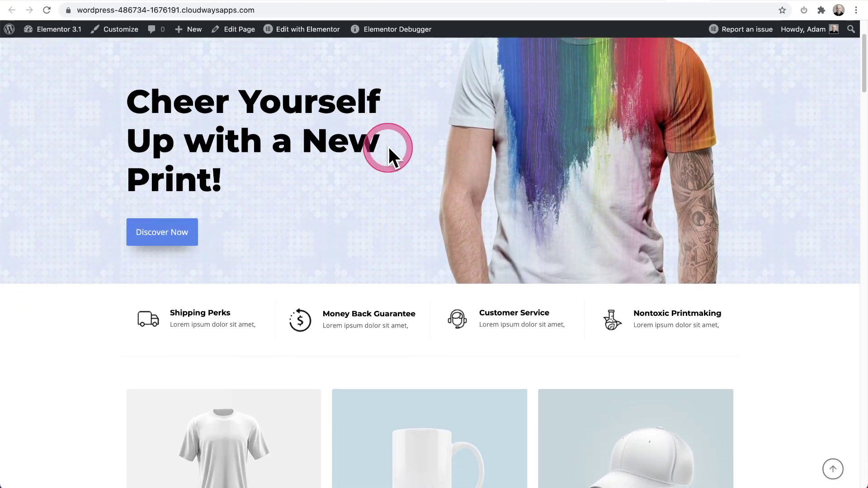
{"action": "scroll", "coordinate": [324, 146], "scroll_direction": "down", "scroll_amount": 15}
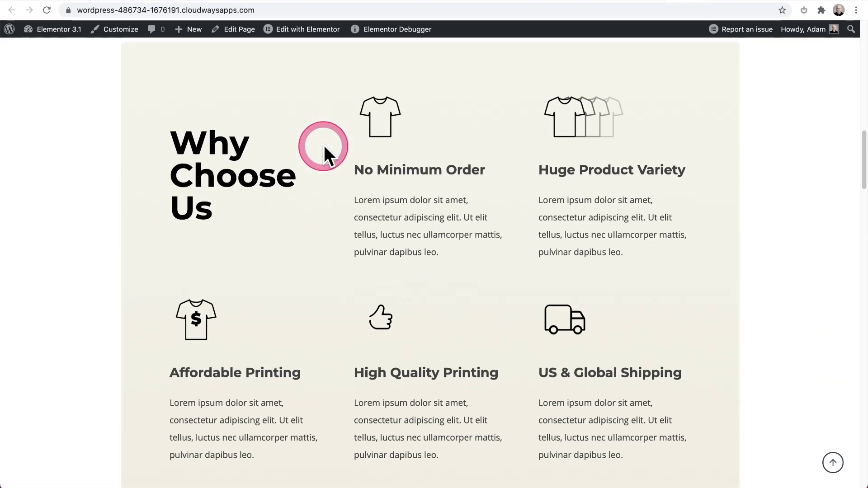
{"action": "scroll", "coordinate": [324, 146], "scroll_direction": "down", "scroll_amount": 20}
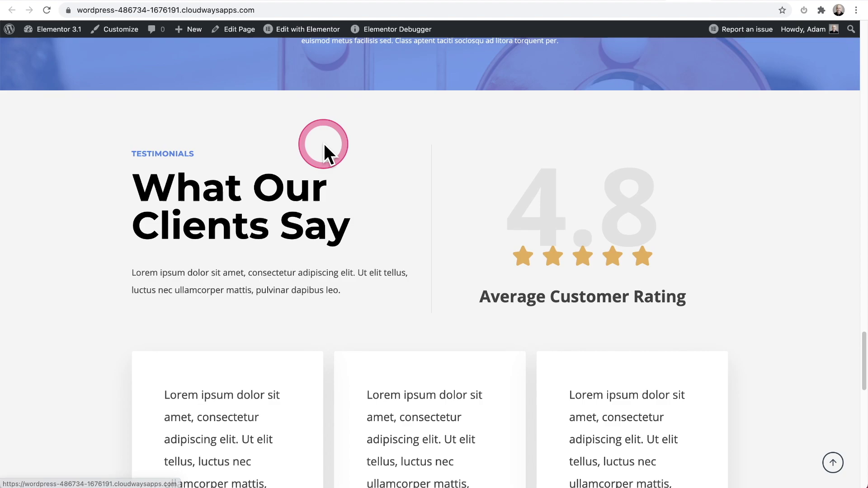
{"action": "scroll", "coordinate": [323, 143], "scroll_direction": "up", "scroll_amount": 20}
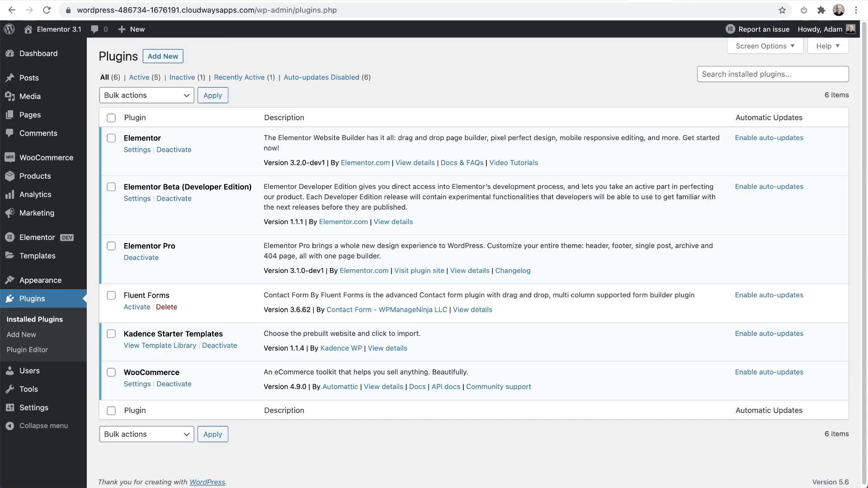
Deactivate Elementor Pro and highlight the Elementor Beta (Developer Edition) plugin name
{"action": "left_click", "coordinate": [142, 257]}
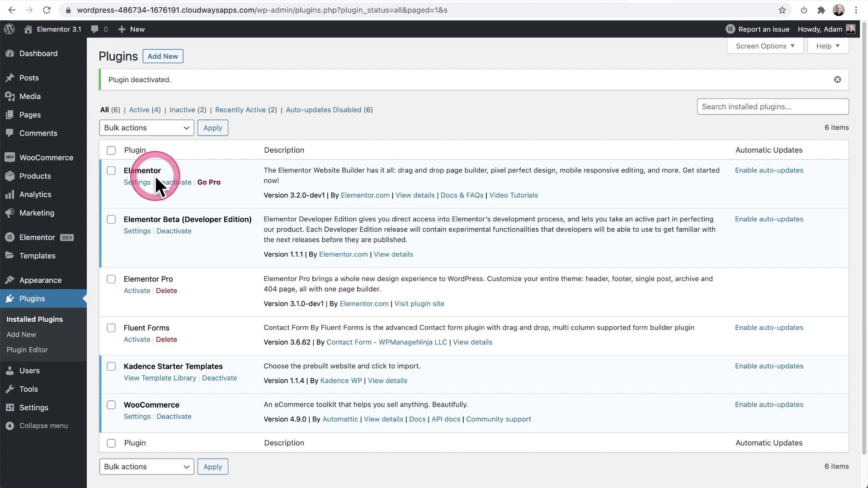
{"action": "left_click_drag", "start_coordinate": [124, 219], "coordinate": [259, 218]}
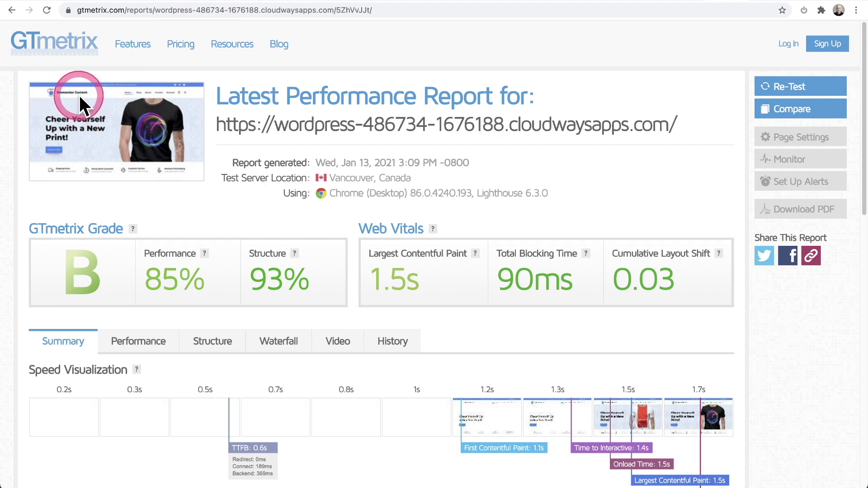
Scroll through the Elementor Current site's GTmetrix report to review its results
{"action": "scroll", "coordinate": [287, 175], "scroll_direction": "down", "scroll_amount": 3}
{"action": "scroll", "coordinate": [290, 175], "scroll_direction": "up", "scroll_amount": 3}
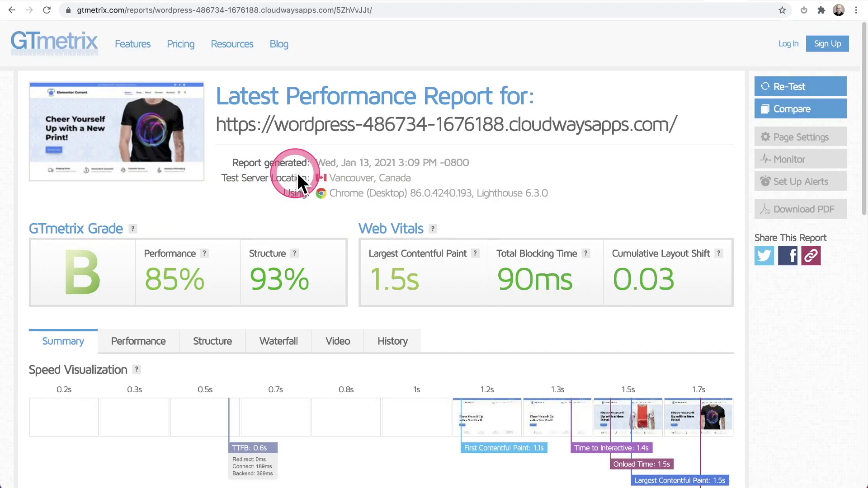
{"action": "scroll", "coordinate": [299, 174], "scroll_direction": "down", "scroll_amount": 2}
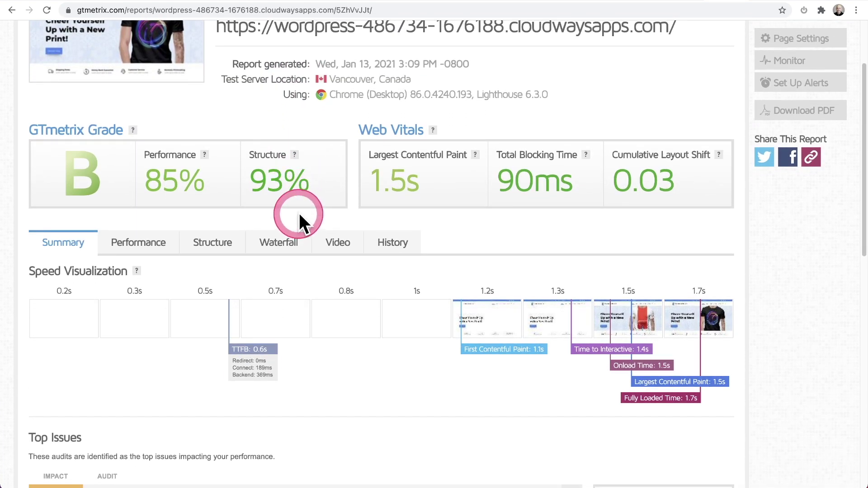
{"action": "scroll", "coordinate": [499, 183], "scroll_direction": "down", "scroll_amount": 2}
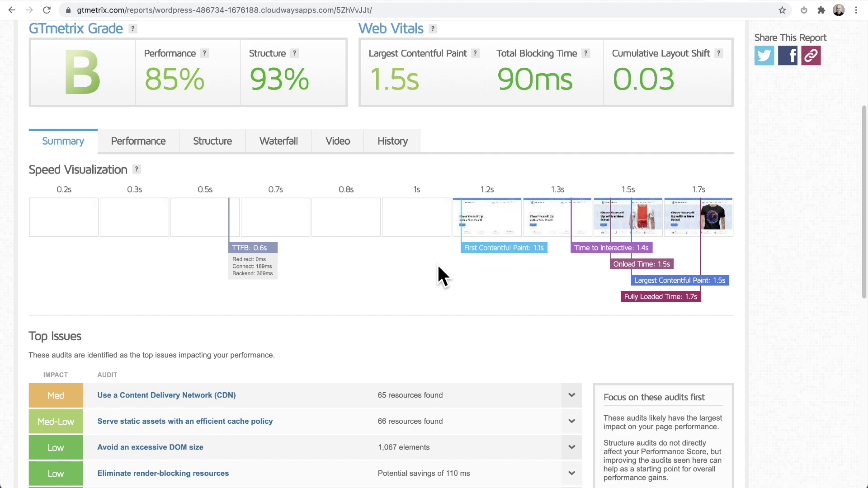
{"action": "scroll", "coordinate": [489, 149], "scroll_direction": "down", "scroll_amount": 4}
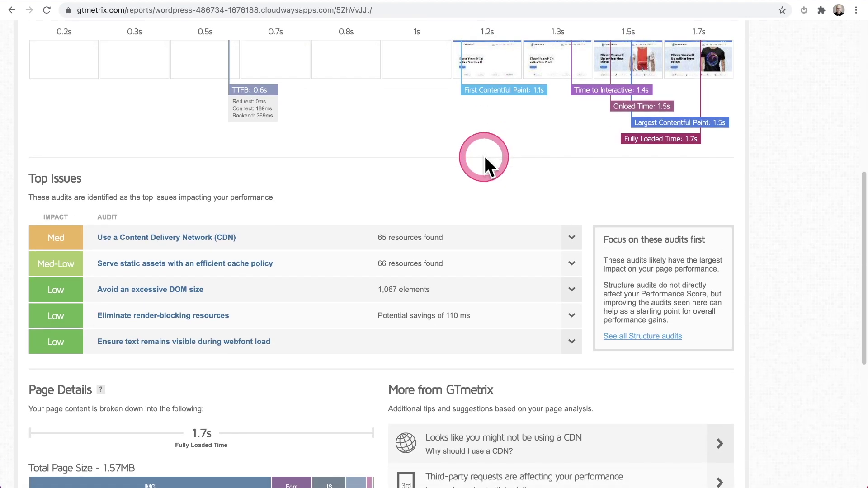
{"action": "scroll", "coordinate": [484, 156], "scroll_direction": "up", "scroll_amount": 8}
{"action": "scroll", "coordinate": [482, 171], "scroll_direction": "up", "scroll_amount": 1}
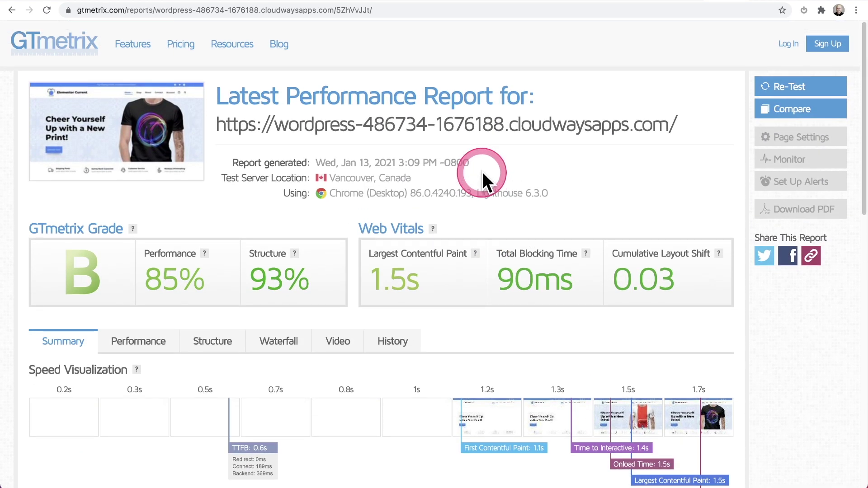
{"action": "scroll", "coordinate": [482, 172], "scroll_direction": "down", "scroll_amount": 3}
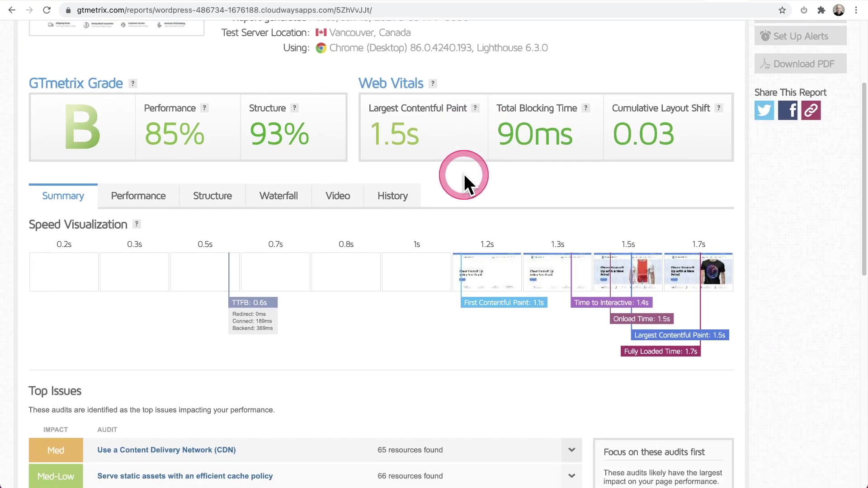
{"action": "scroll", "coordinate": [452, 179], "scroll_direction": "down", "scroll_amount": 5}
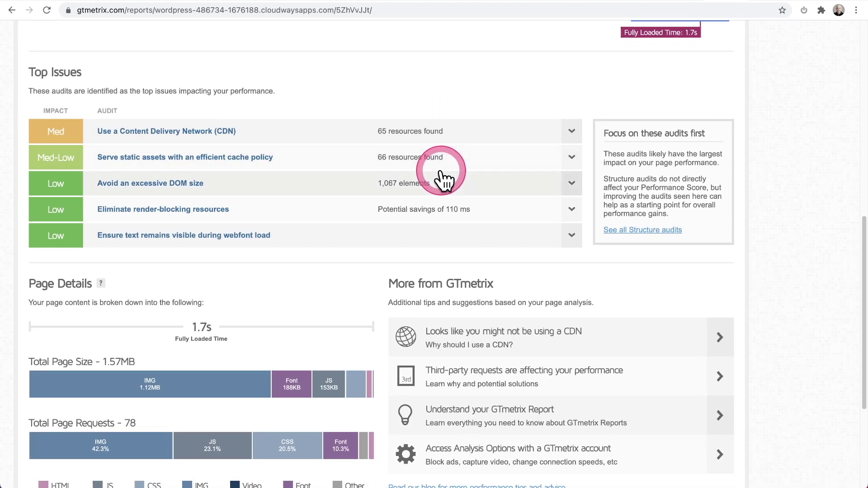
{"action": "scroll", "coordinate": [446, 180], "scroll_direction": "up", "scroll_amount": 2}
{"action": "scroll", "coordinate": [443, 177], "scroll_direction": "up", "scroll_amount": 3}
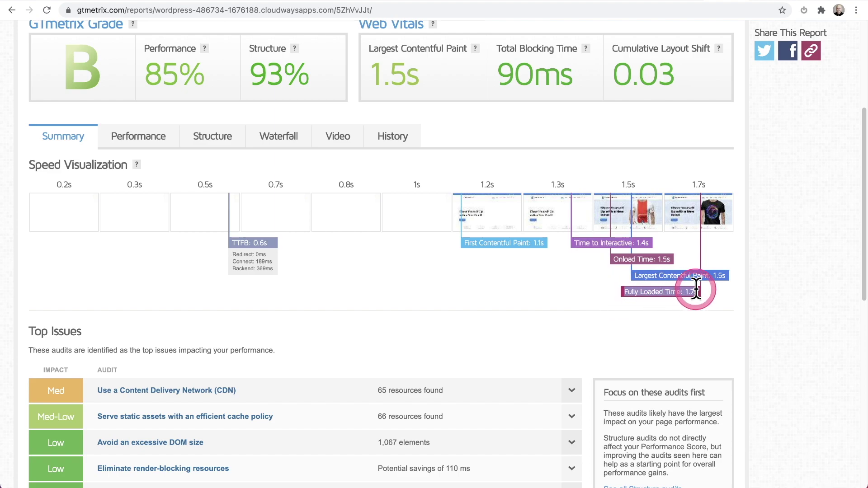
{"action": "scroll", "coordinate": [373, 267], "scroll_direction": "down", "scroll_amount": 4}
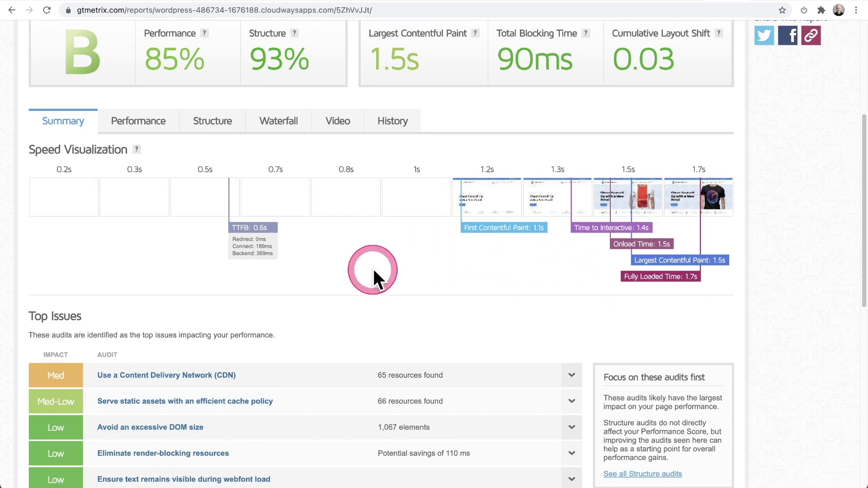
{"action": "scroll", "coordinate": [373, 270], "scroll_direction": "down", "scroll_amount": 5}
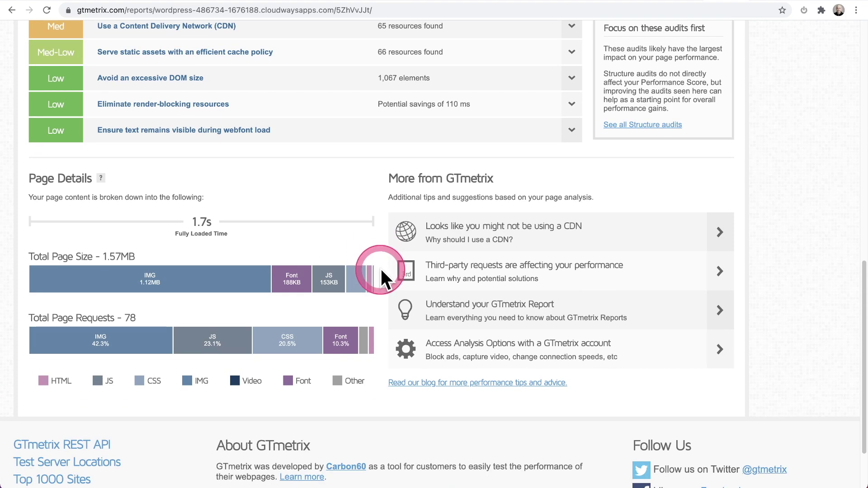
{"action": "scroll", "coordinate": [381, 271], "scroll_direction": "down", "scroll_amount": 1}
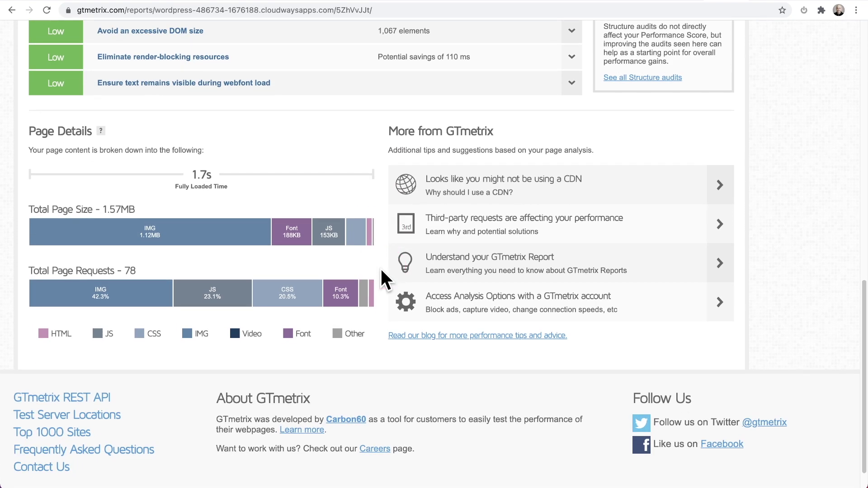
{"action": "scroll", "coordinate": [381, 267], "scroll_direction": "down", "scroll_amount": 1}
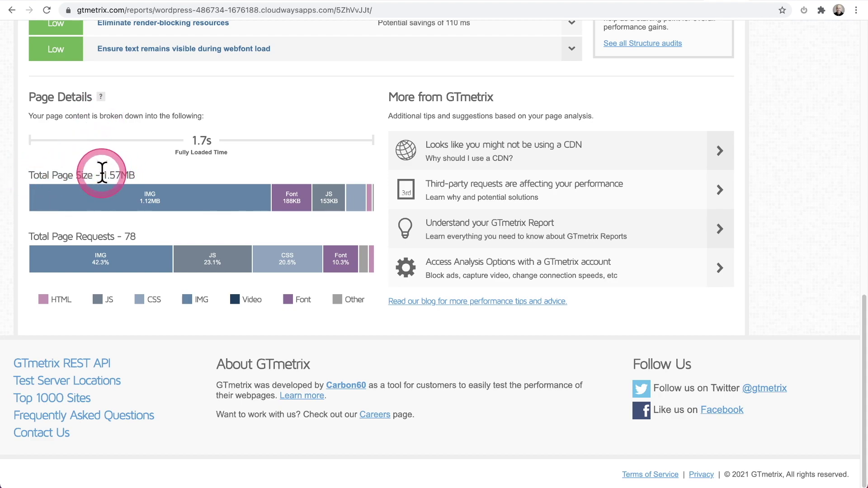
Highlight the 1.57MB page size, the 78 requests, and the beta report's web address
{"action": "left_click_drag", "start_coordinate": [102, 175], "coordinate": [129, 175]}
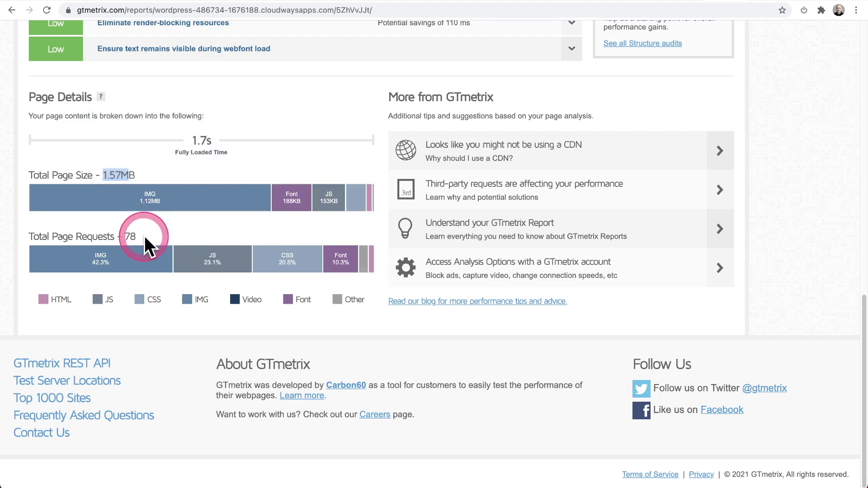
{"action": "left_click_drag", "start_coordinate": [140, 237], "coordinate": [125, 236]}
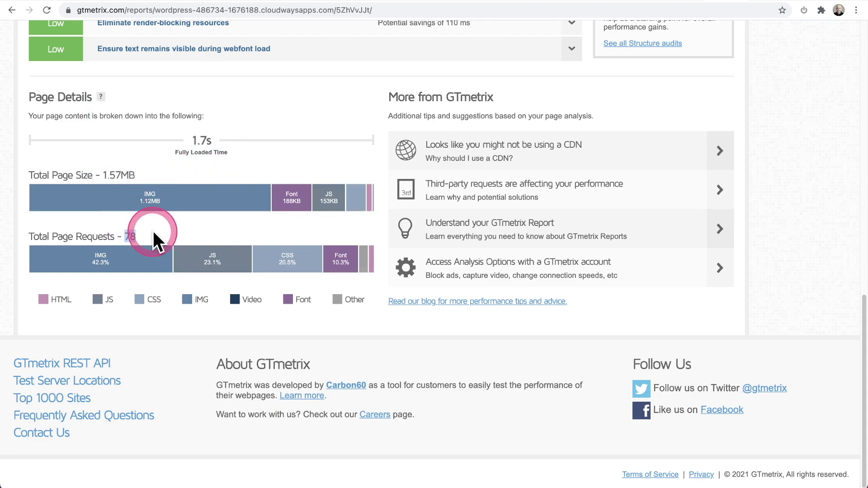
{"action": "scroll", "coordinate": [153, 230], "scroll_direction": "up", "scroll_amount": 20}
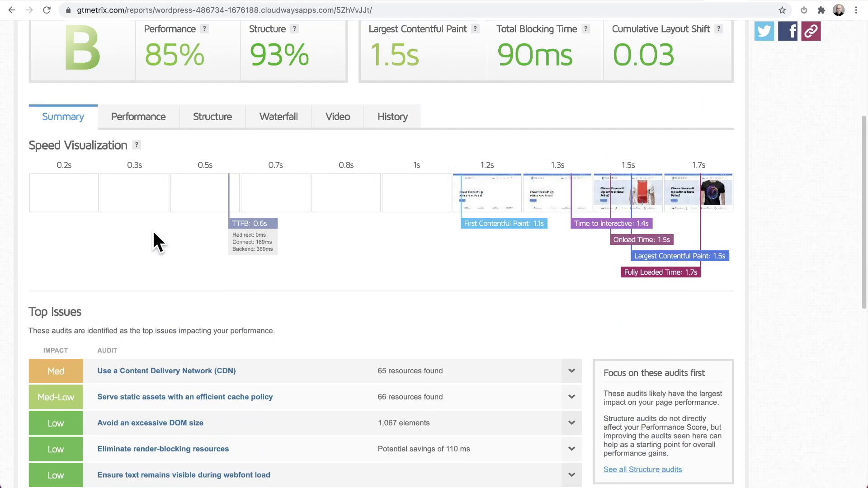
{"action": "mouse_move", "coordinate": [351, 166]}
{"action": "left_mouse_down"}
{"action": "mouse_move", "coordinate": [359, 170]}
{"action": "mouse_move", "coordinate": [744, 6]}
{"action": "left_mouse_up"}
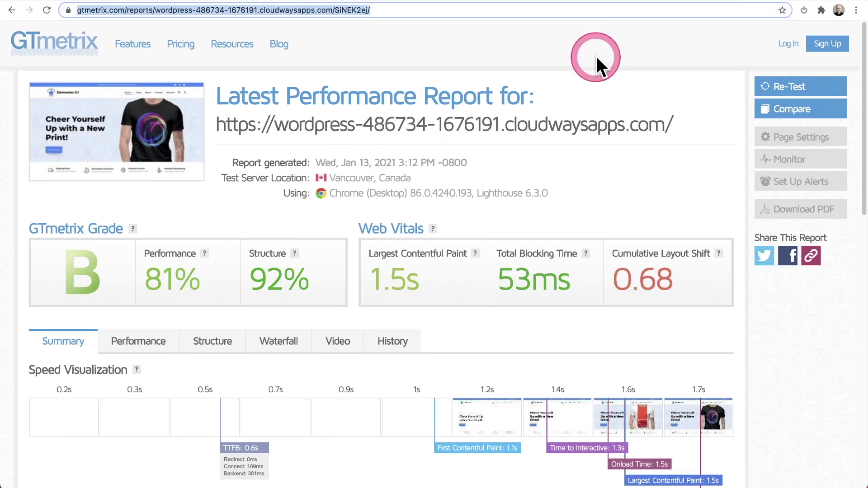
{"action": "left_click", "coordinate": [596, 53]}
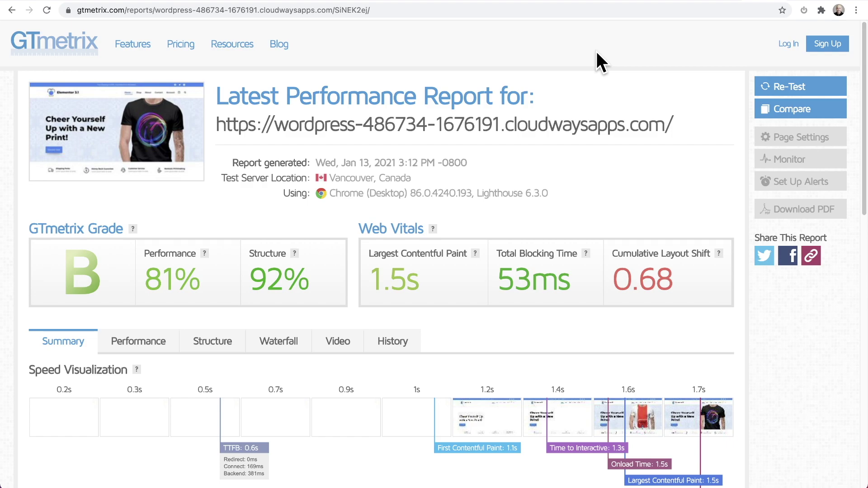
{"action": "left_click", "coordinate": [401, 228]}
{"action": "left_click", "coordinate": [547, 238]}
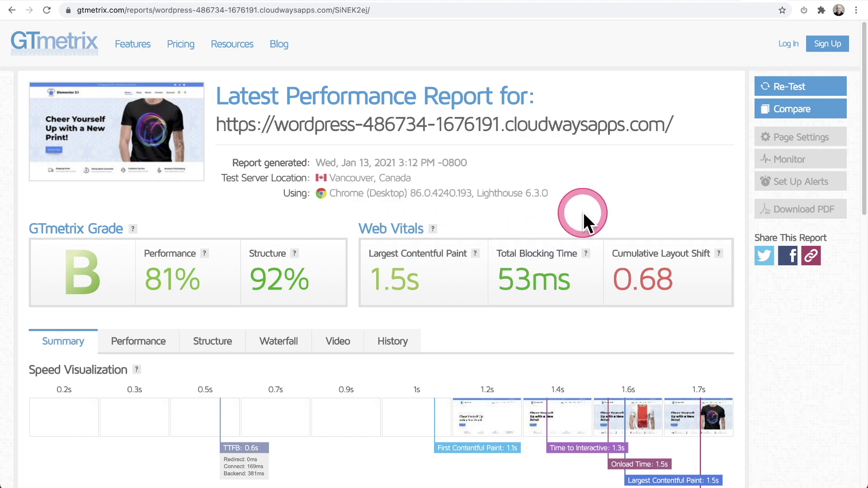
{"action": "scroll", "coordinate": [582, 217], "scroll_direction": "down", "scroll_amount": 2}
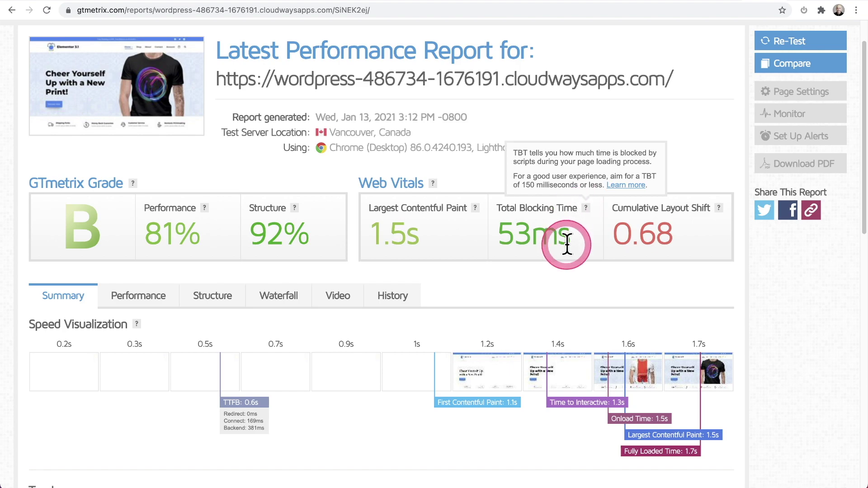
{"action": "scroll", "coordinate": [556, 217], "scroll_direction": "down", "scroll_amount": 2}
{"action": "scroll", "coordinate": [525, 190], "scroll_direction": "up", "scroll_amount": 3}
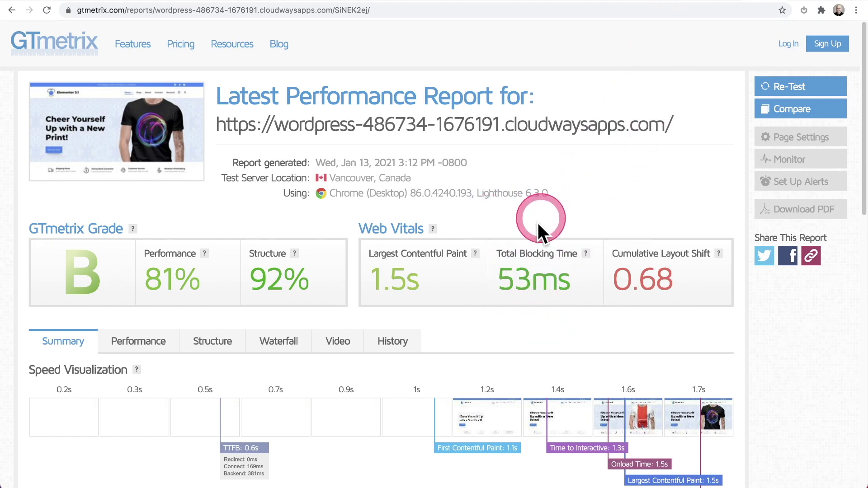
{"action": "left_click", "coordinate": [723, 4]}
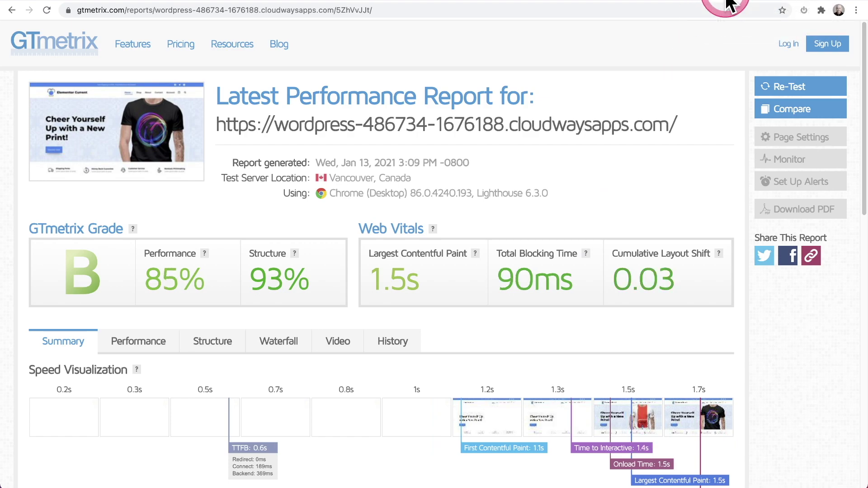
{"action": "left_click", "coordinate": [762, 3]}
{"action": "scroll", "coordinate": [555, 193], "scroll_direction": "down", "scroll_amount": 5}
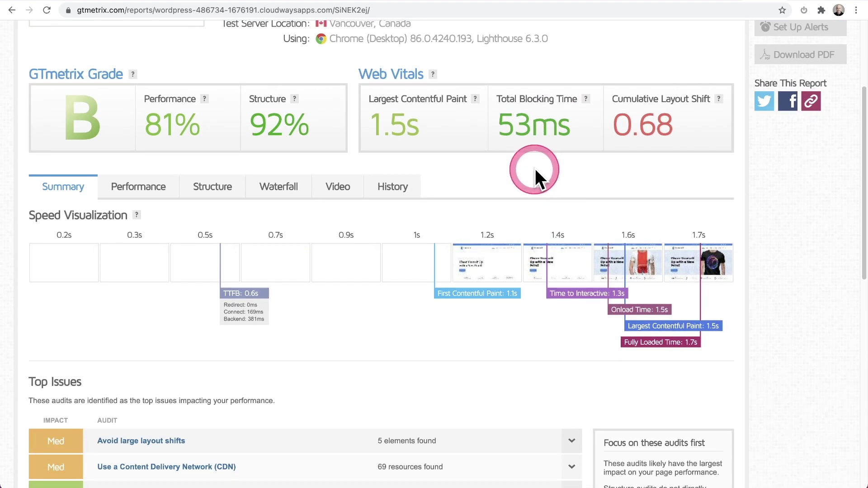
{"action": "scroll", "coordinate": [535, 169], "scroll_direction": "down", "scroll_amount": 2}
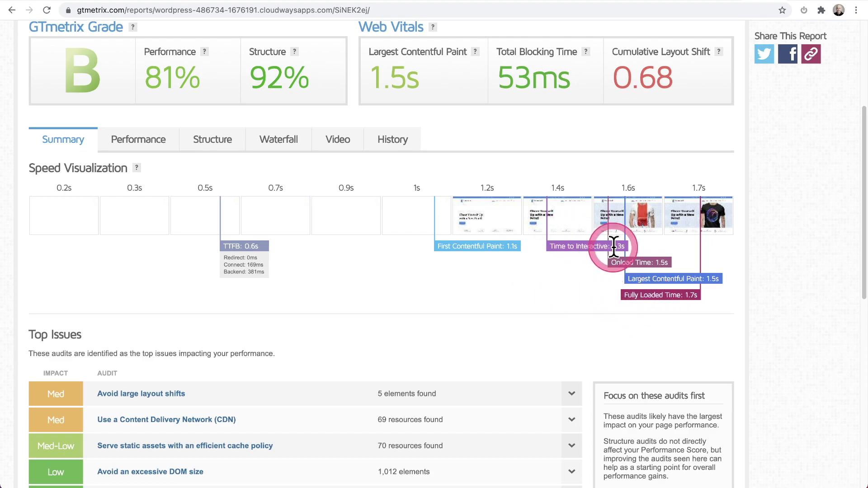
{"action": "scroll", "coordinate": [534, 257], "scroll_direction": "down", "scroll_amount": 1}
{"action": "scroll", "coordinate": [530, 246], "scroll_direction": "down", "scroll_amount": 10}
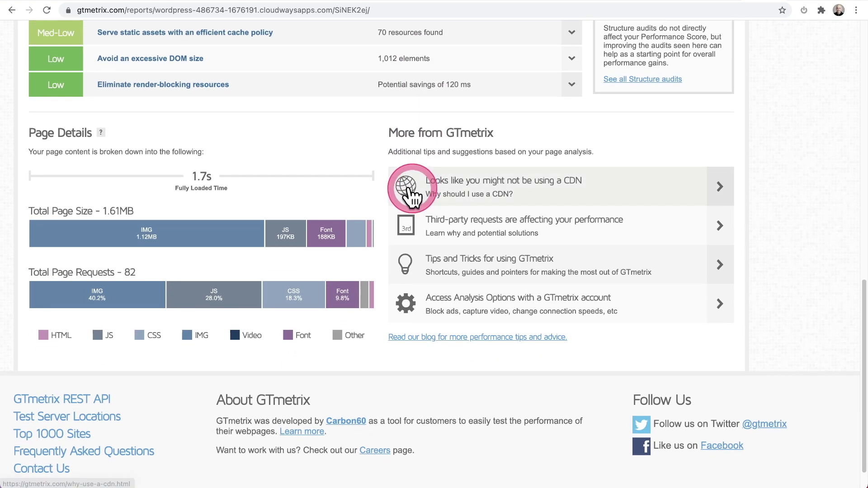
{"action": "mouse_move", "coordinate": [136, 240]}
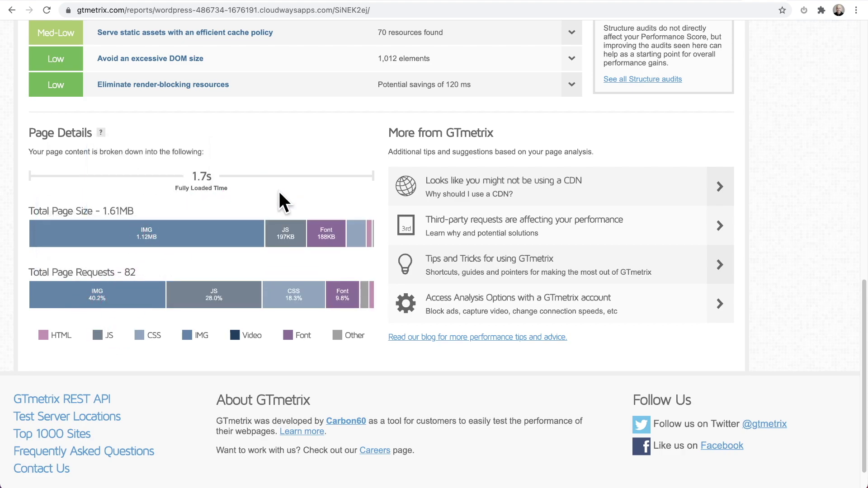
{"action": "key", "text": "Home"}
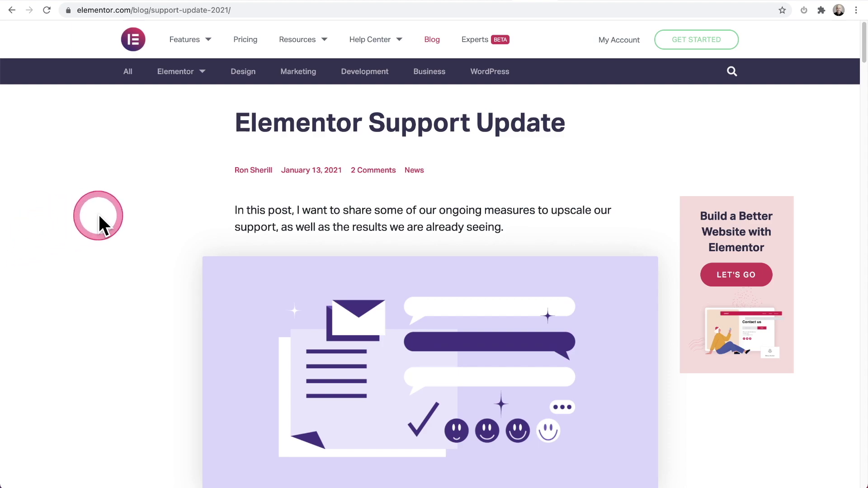
Scroll down the blog article and dismiss the newsletter signup popup
{"action": "scroll", "coordinate": [99, 215], "scroll_direction": "down", "scroll_amount": 6}
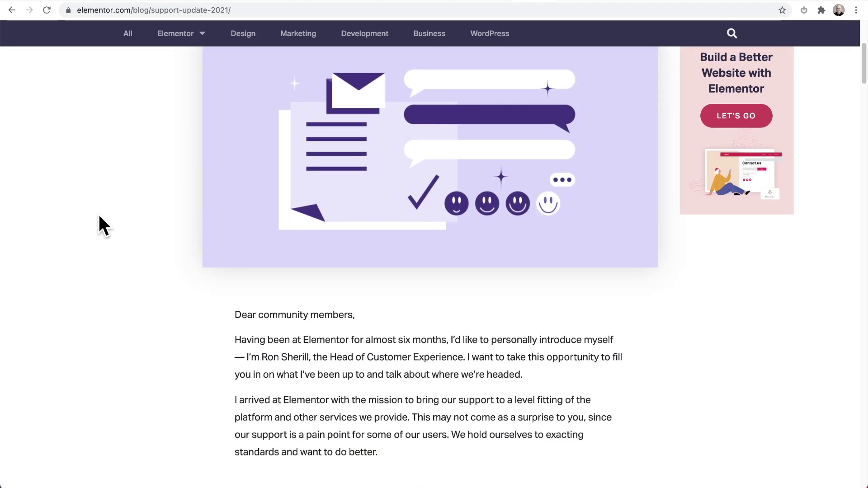
{"action": "scroll", "coordinate": [99, 216], "scroll_direction": "down", "scroll_amount": 7}
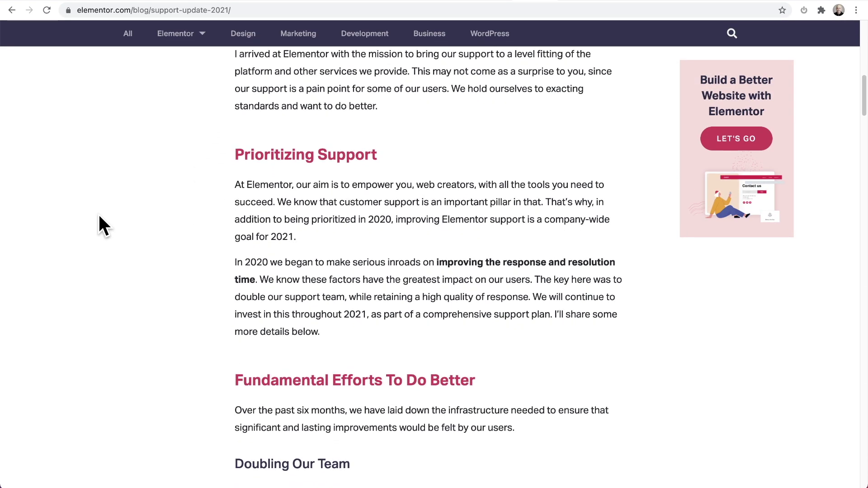
{"action": "scroll", "coordinate": [99, 216], "scroll_direction": "down", "scroll_amount": 7}
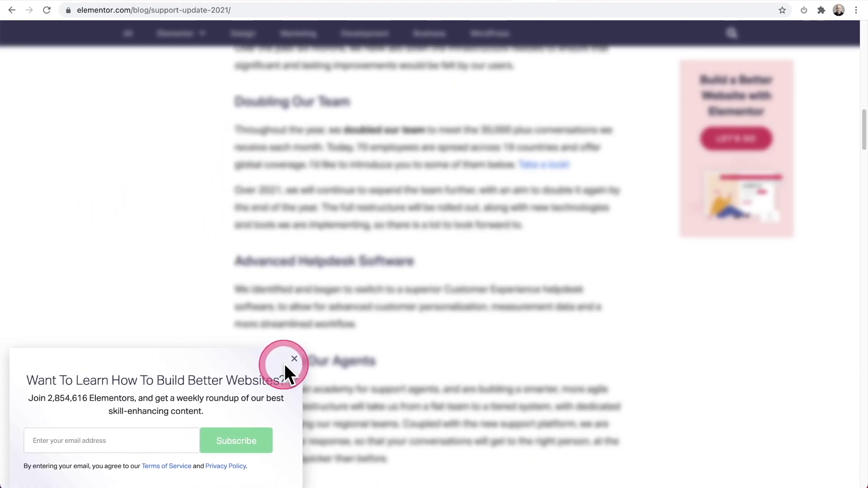
{"action": "left_click", "coordinate": [300, 359]}
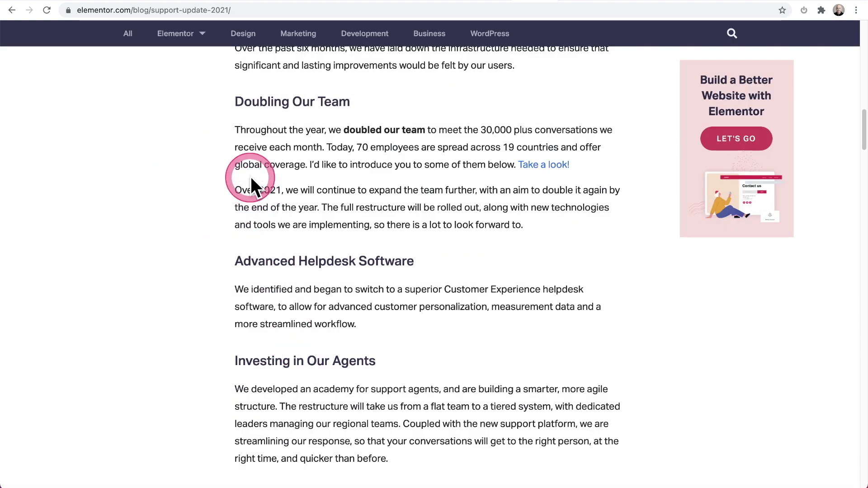
Highlight 'doubled our team', the 30,000 conversations figure and 70 employees in Doubling Our Team
{"action": "left_click_drag", "start_coordinate": [341, 129], "coordinate": [425, 130]}
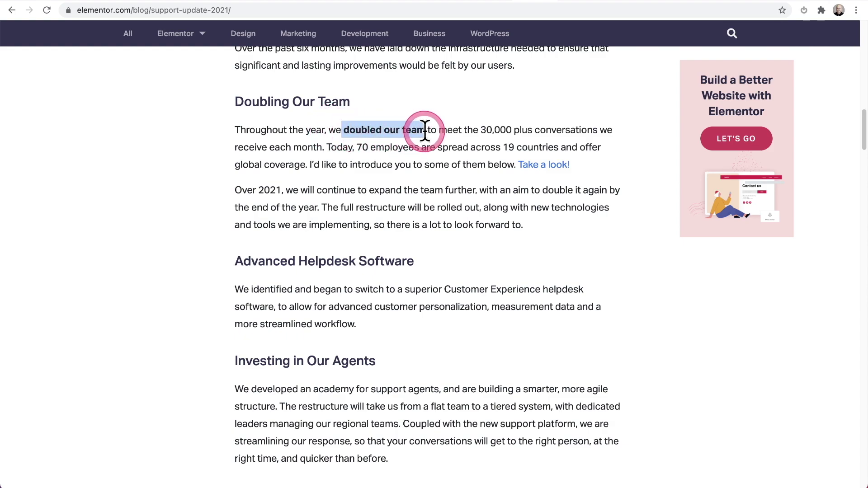
{"action": "left_click", "coordinate": [484, 130]}
{"action": "left_click_drag", "start_coordinate": [484, 130], "coordinate": [514, 130]}
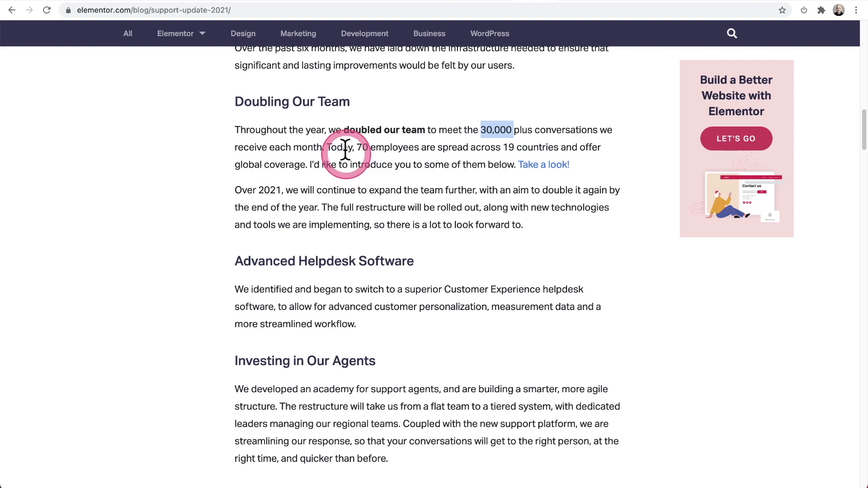
{"action": "left_click_drag", "start_coordinate": [357, 147], "coordinate": [421, 148]}
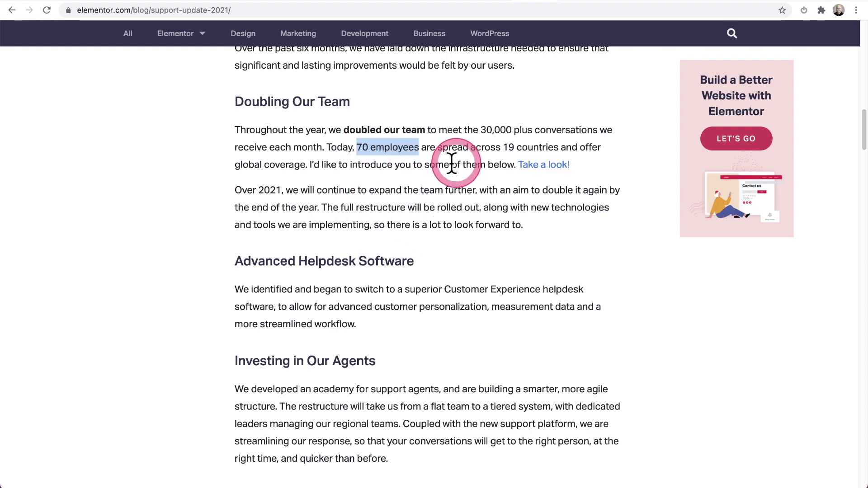
{"action": "scroll", "coordinate": [401, 181], "scroll_direction": "down", "scroll_amount": 4}
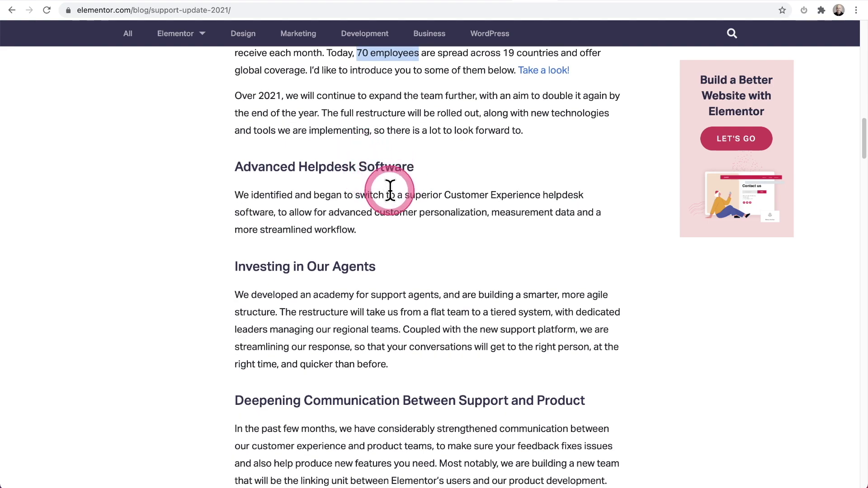
{"action": "scroll", "coordinate": [390, 189], "scroll_direction": "down", "scroll_amount": 4}
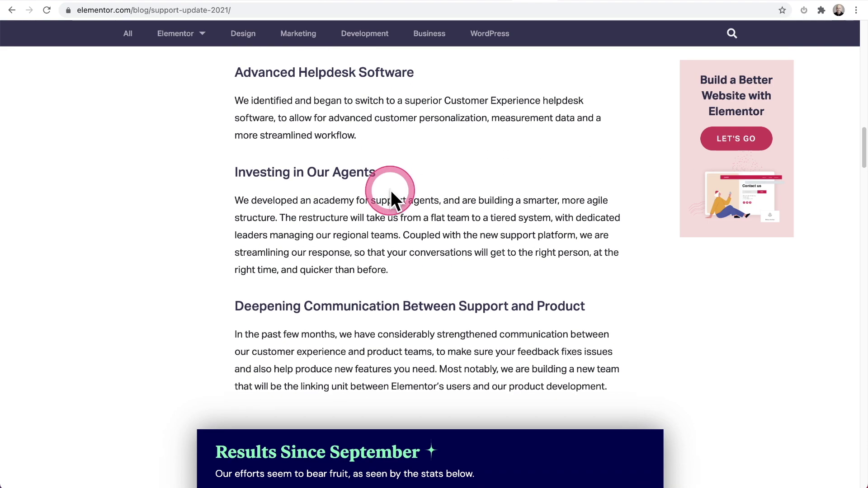